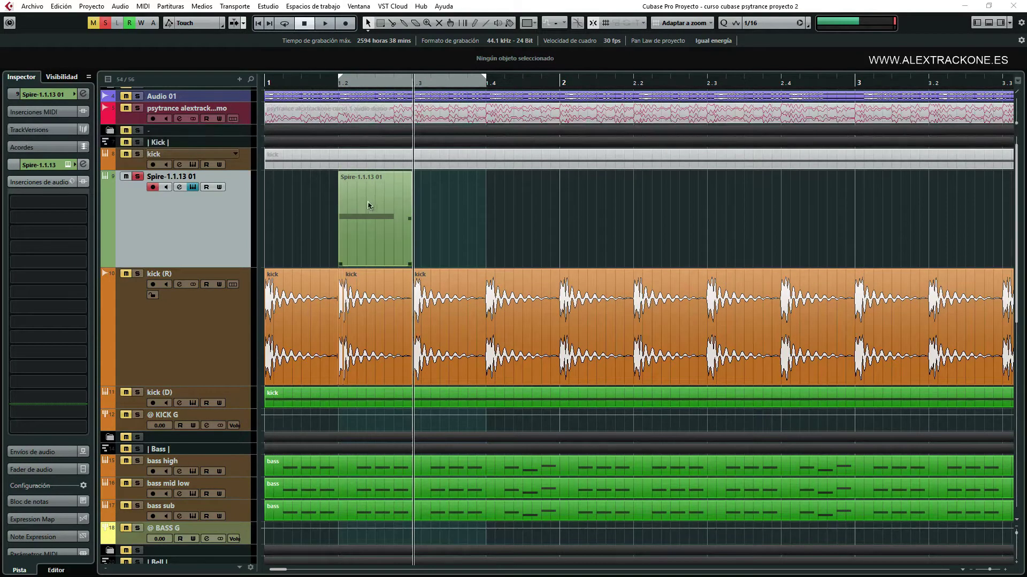
Open the Spire synth of the Spire-1.1.13 01 track and reset it to the init patch
left_click(68, 166)
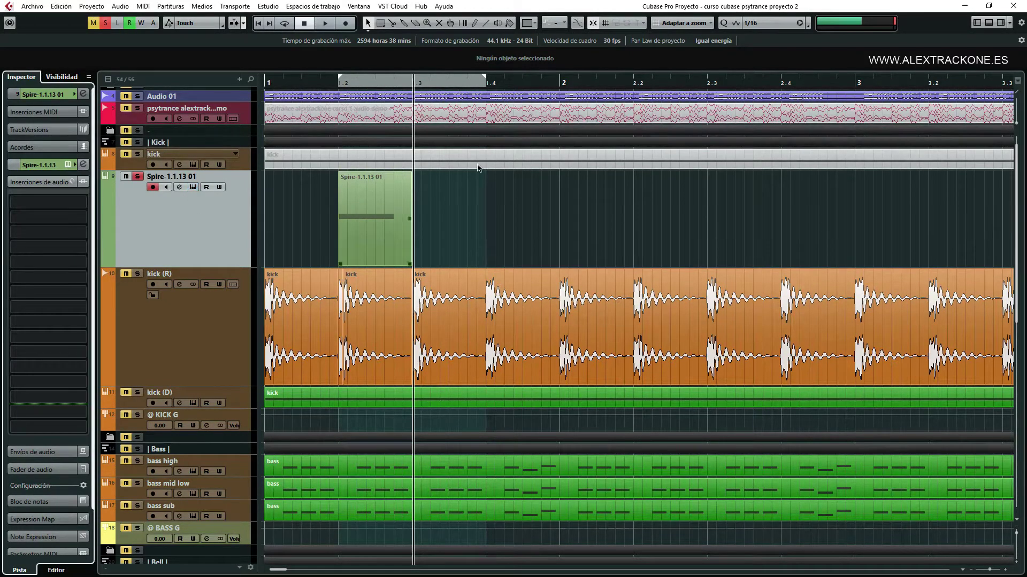
left_click(68, 165)
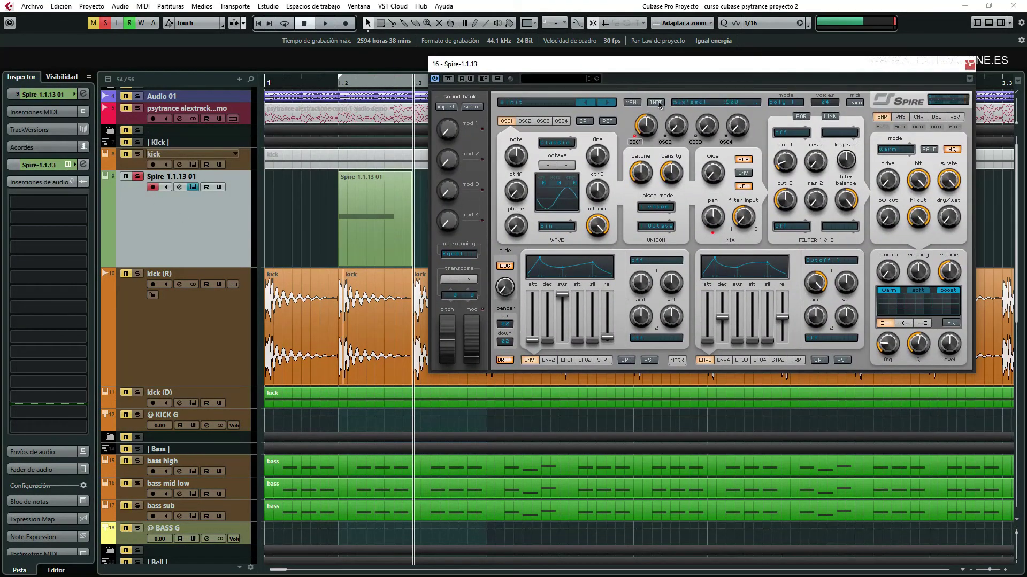
left_click(659, 104)
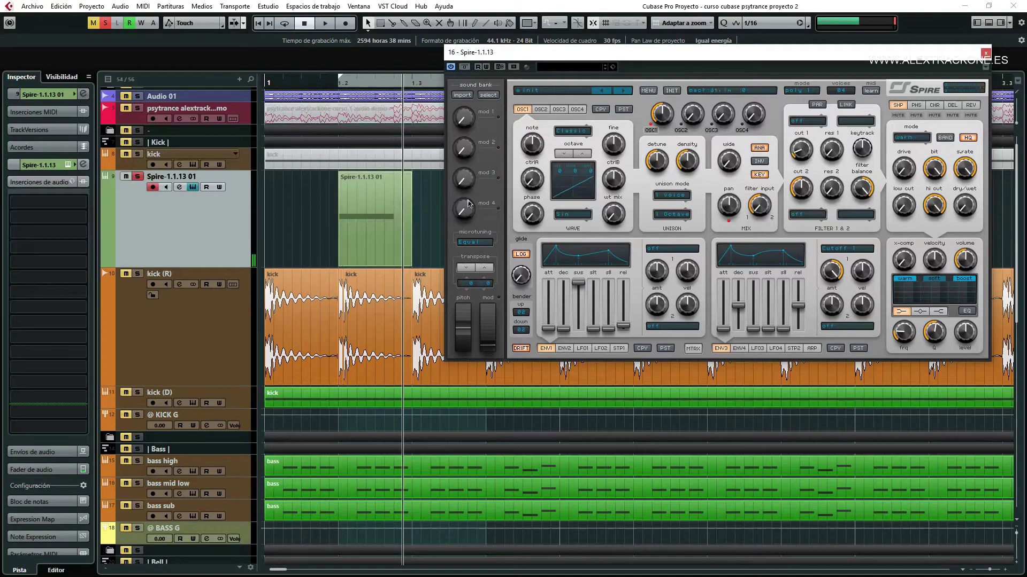
Enable cycle playback and audition the init patch over the looped range
left_click(284, 23)
key("space")
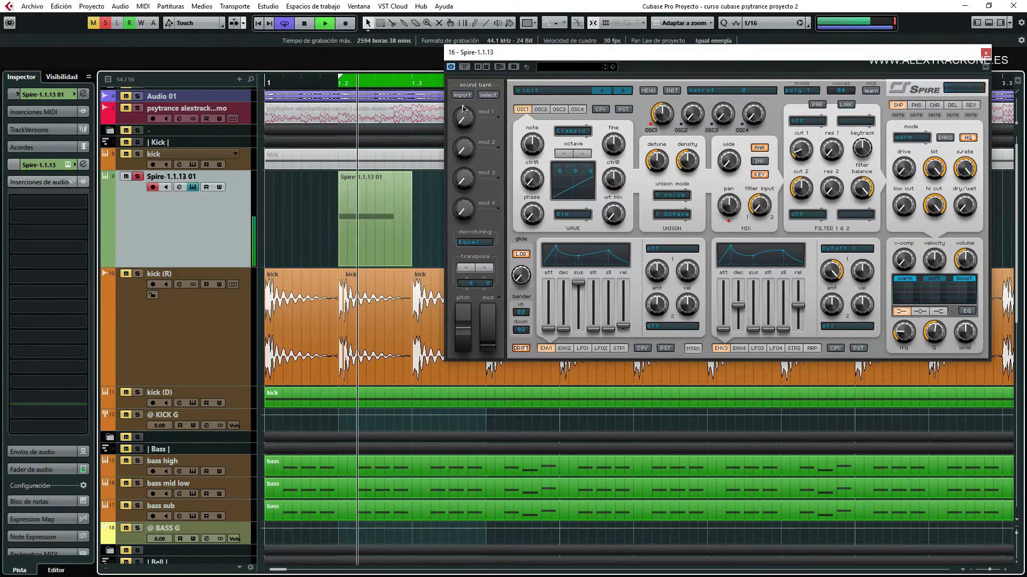
key("space")
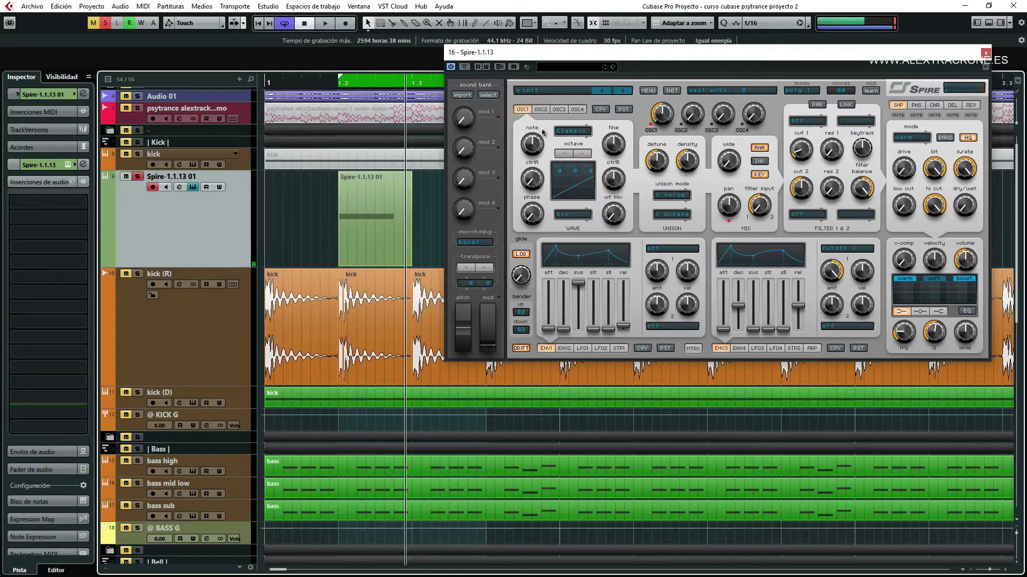
Turn oscillator 1's WT mix fully up for a pure sine wave and set its phase to about 318
mouse_move(613, 224)
left_mouse_down()
mouse_move(614, 209)
mouse_move(634, 203)
mouse_move(616, 178)
mouse_move(603, 219)
left_mouse_up()
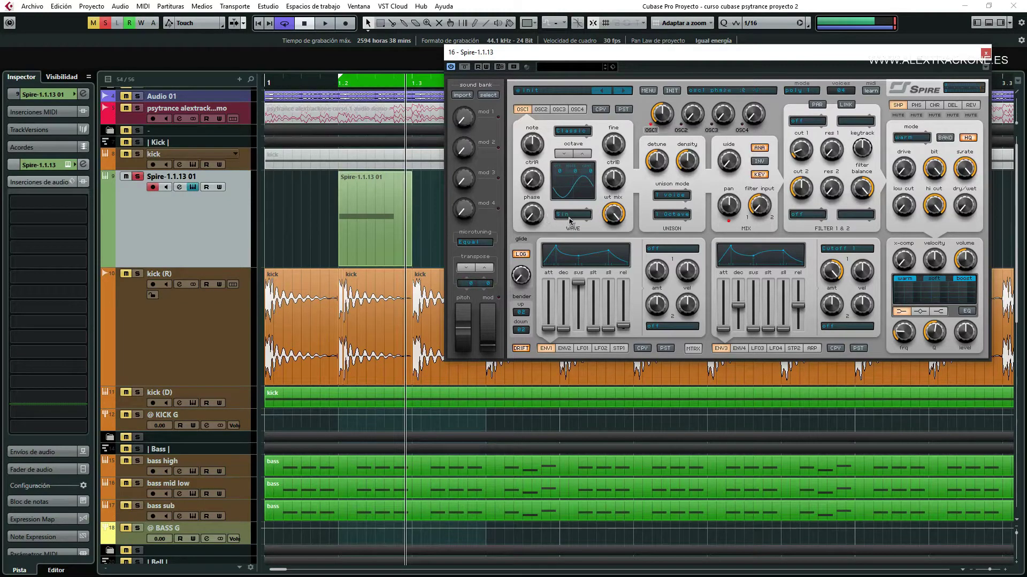
left_click_drag(539, 215, 554, 190)
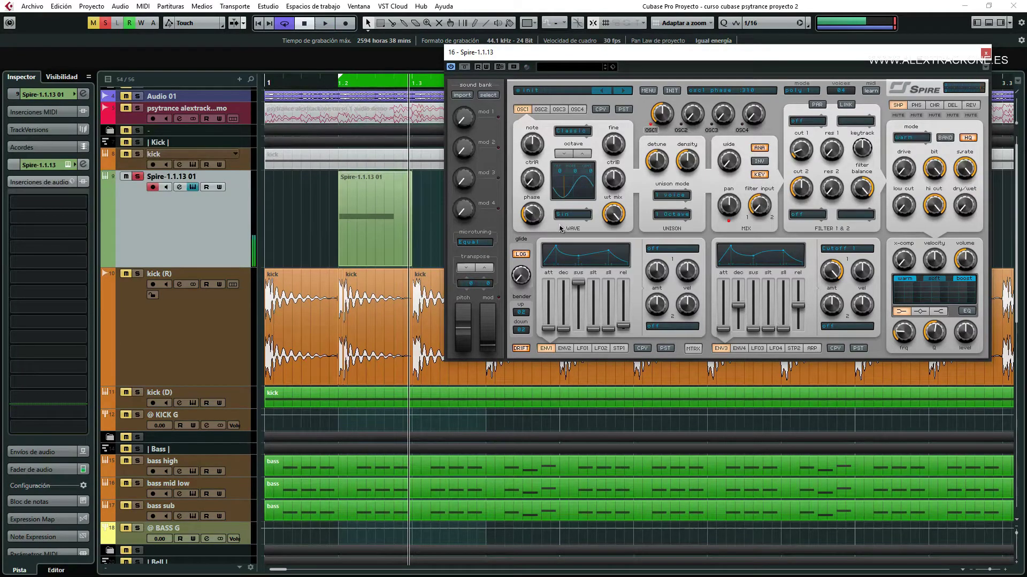
Assign envelope 2's first modulation slot to Osc1 Pitch and raise its modulation amount
left_click(564, 351)
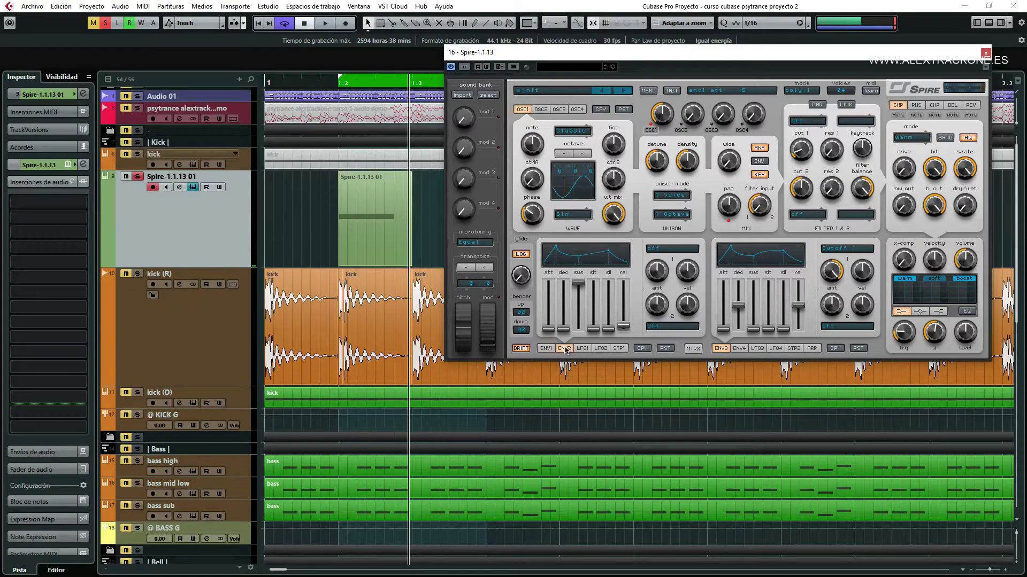
left_click(664, 256)
mouse_move(670, 289)
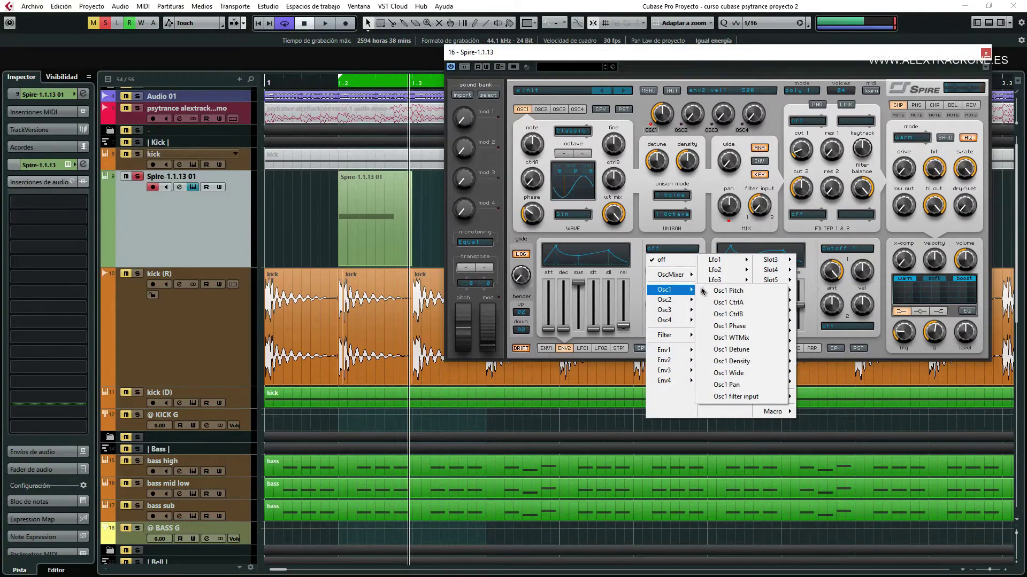
left_click(735, 293)
left_click_drag(658, 276, 657, 242)
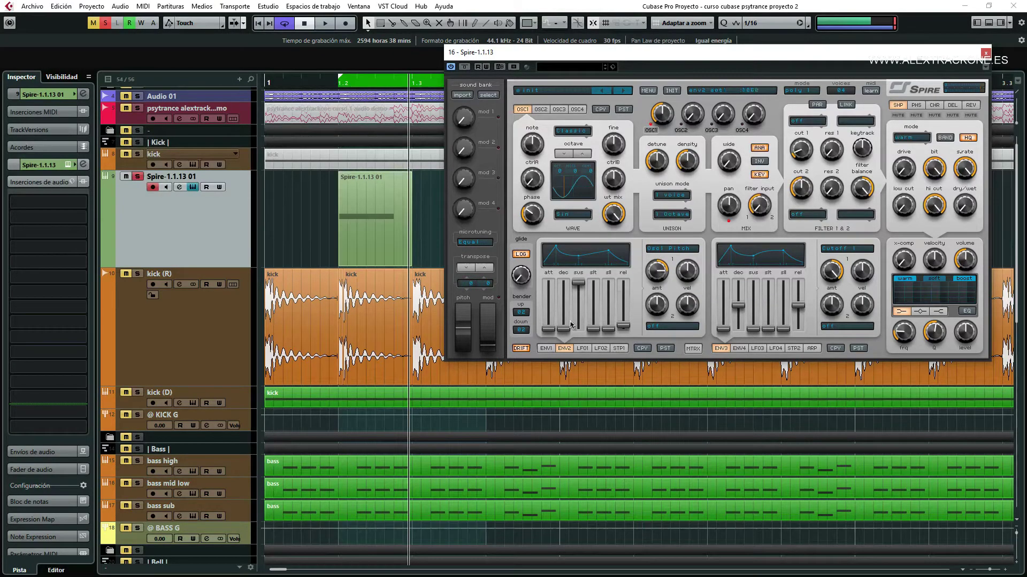
Set the sustain to zero and the decay to about 414 on both envelope 1 and envelope 2
left_click(546, 349)
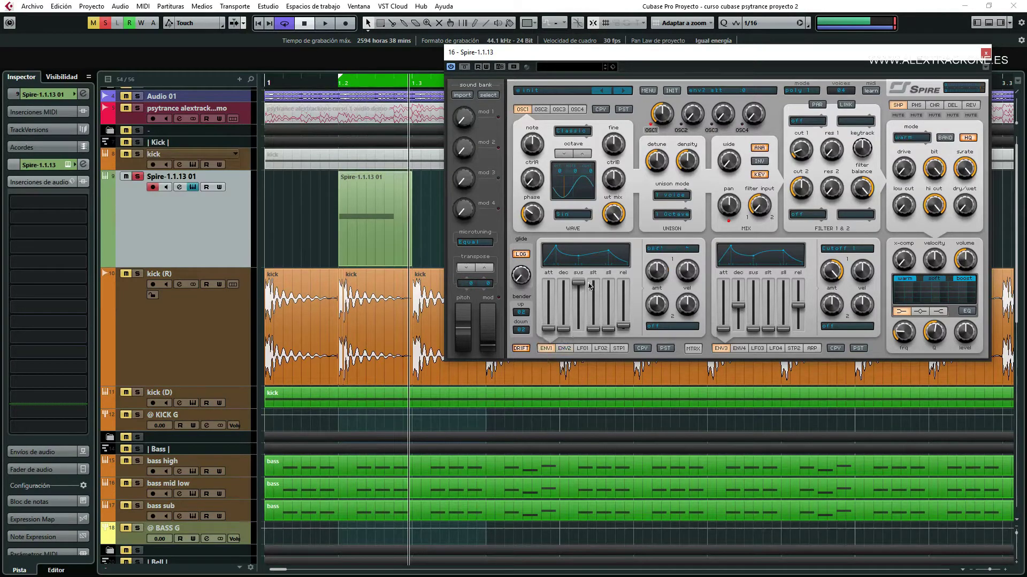
left_click_drag(580, 283, 564, 309)
left_click(564, 348)
left_click(547, 349)
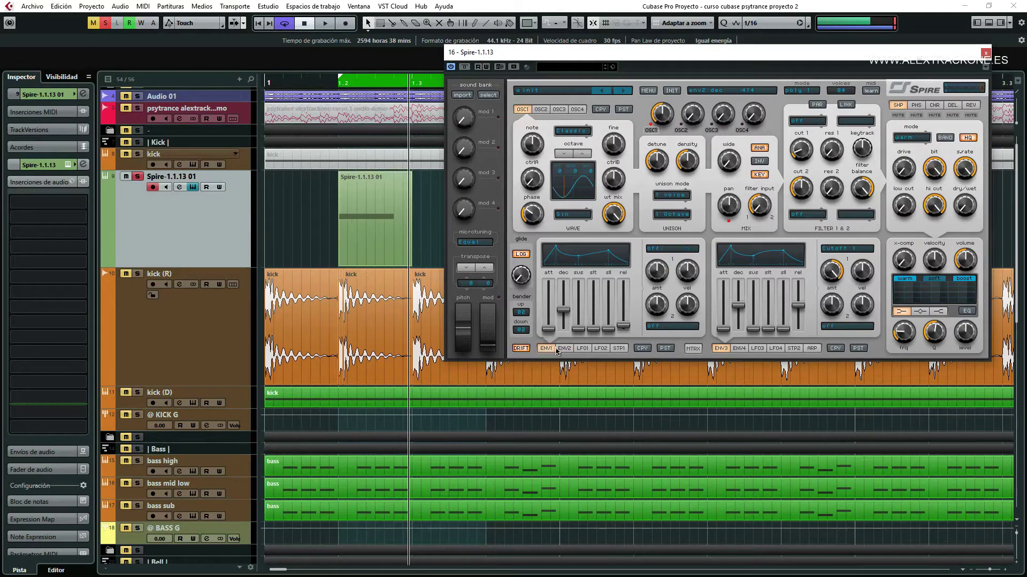
left_click(564, 348)
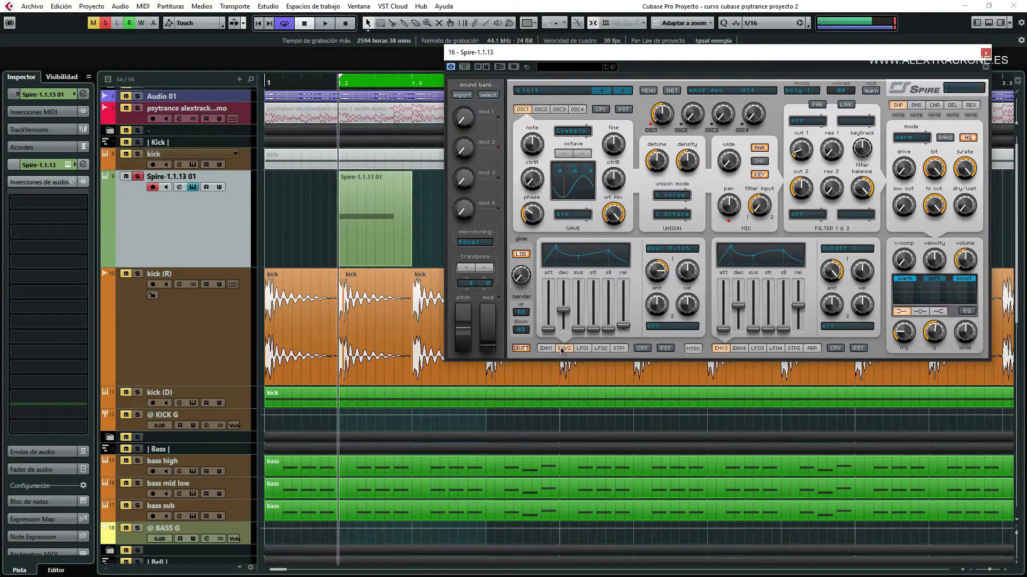
Raise the oscillator 1 mix level and the synth's output volume, auditioning the loop before and after
key("space")
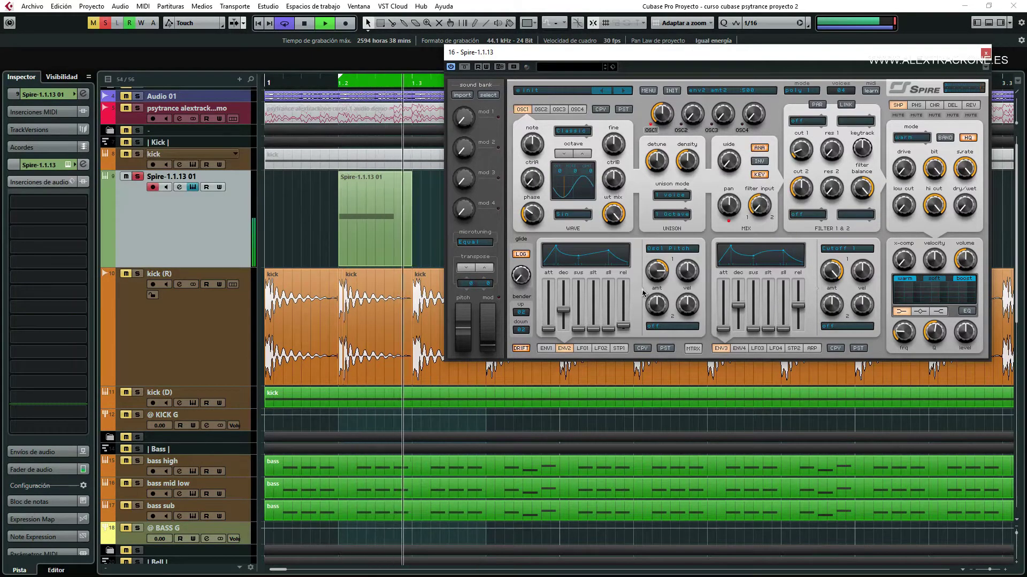
key("space")
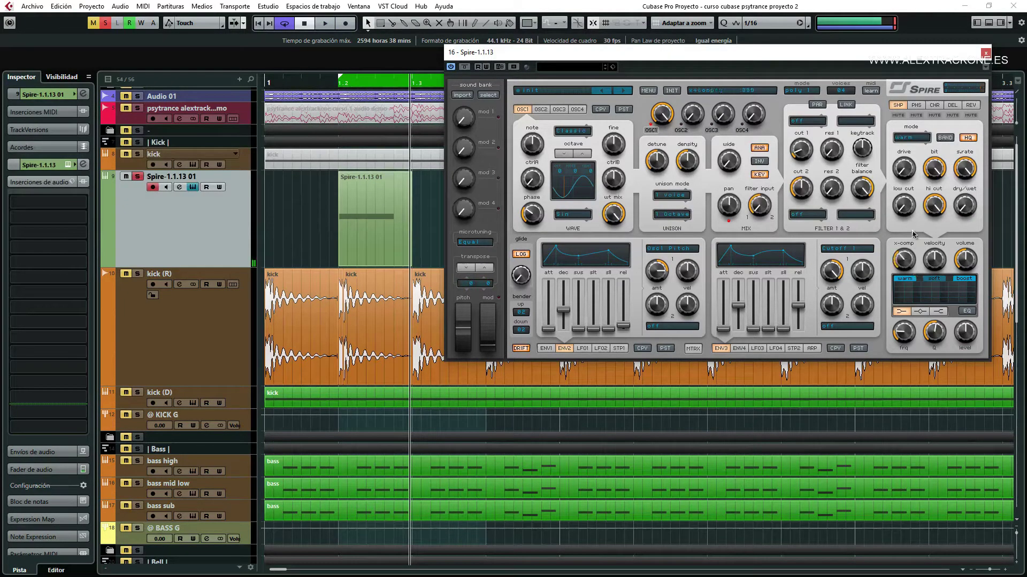
left_click_drag(955, 262, 960, 227)
key("space")
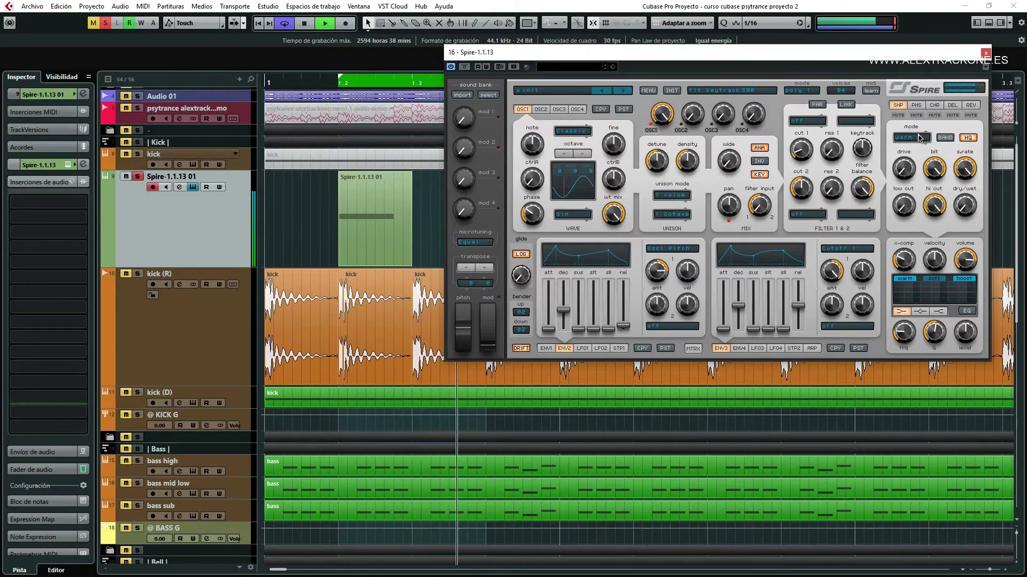
key("space")
Open the Spire MIDI part in the key editor and enlarge the editor area
left_click(382, 232)
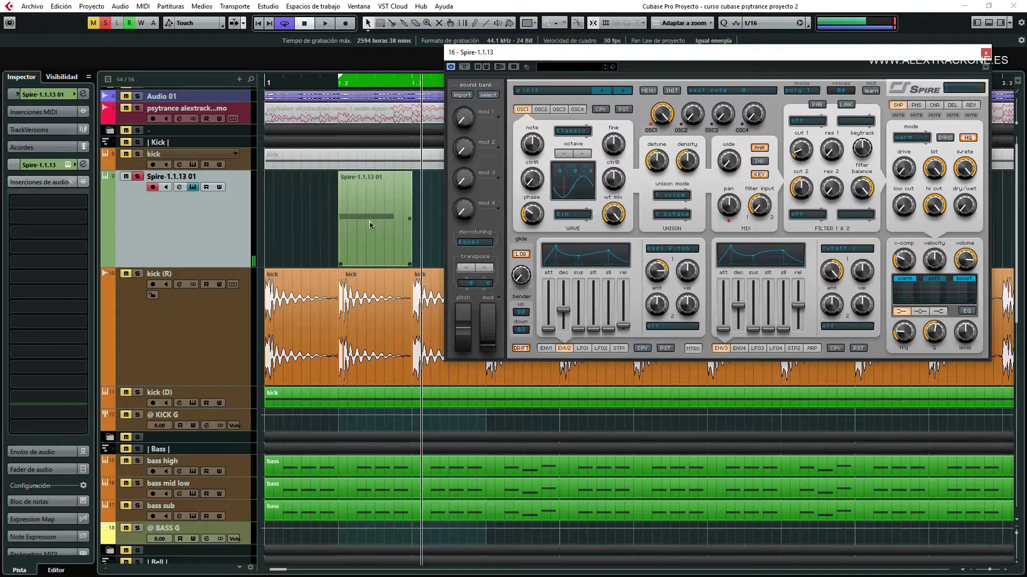
left_click_drag(551, 57, 548, 102)
double_click(361, 227)
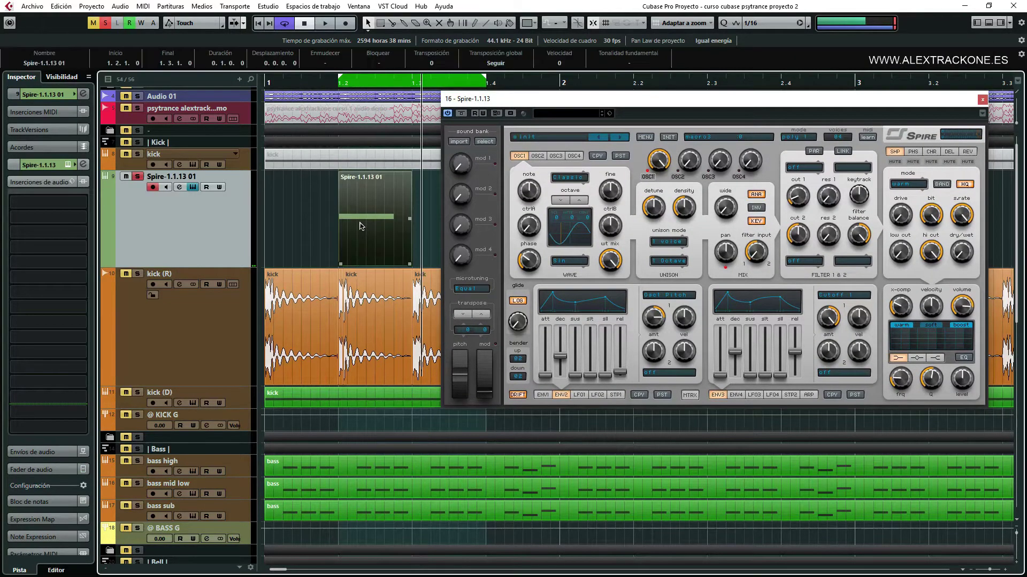
left_click_drag(239, 393, 245, 263)
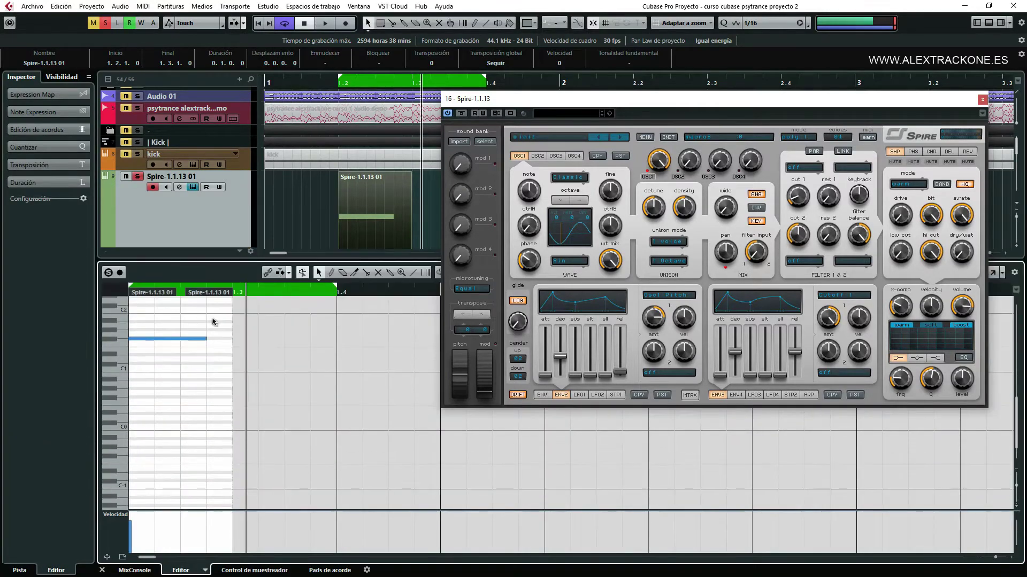
Audition the kick sound at several lower pitches using the key editor's piano keyboard
left_click(113, 340)
left_click(122, 367)
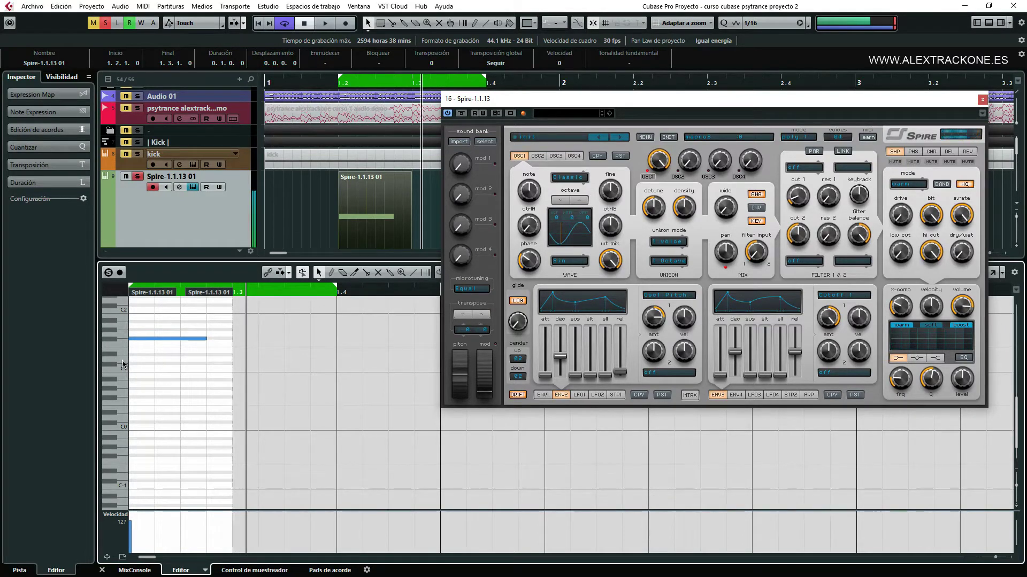
left_click(114, 391)
left_click(113, 401)
left_click(113, 401)
left_click(114, 404)
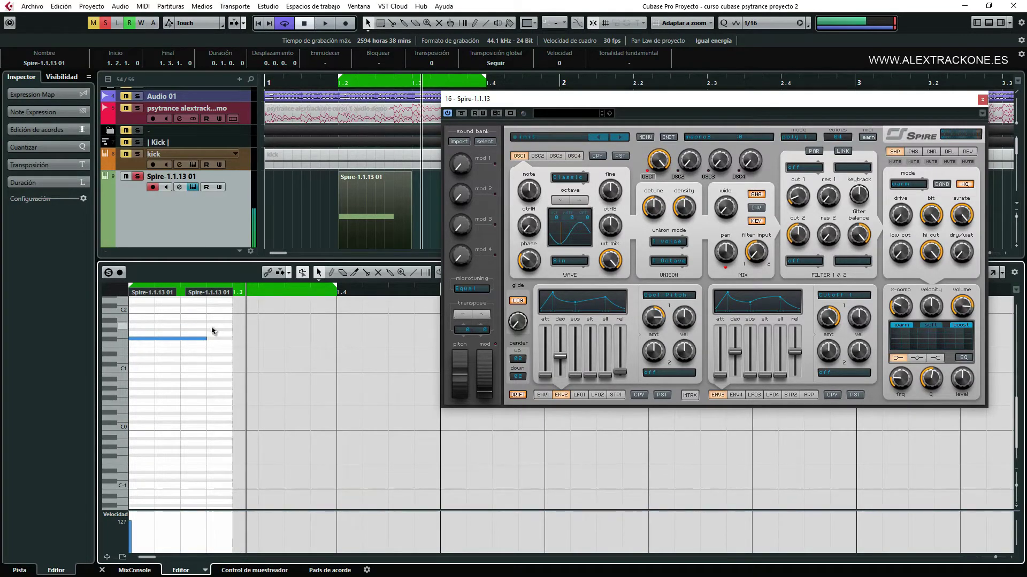
Transpose the part's single note down one octave and play the loop
left_click(193, 339)
key("shift+Down")
key("space")
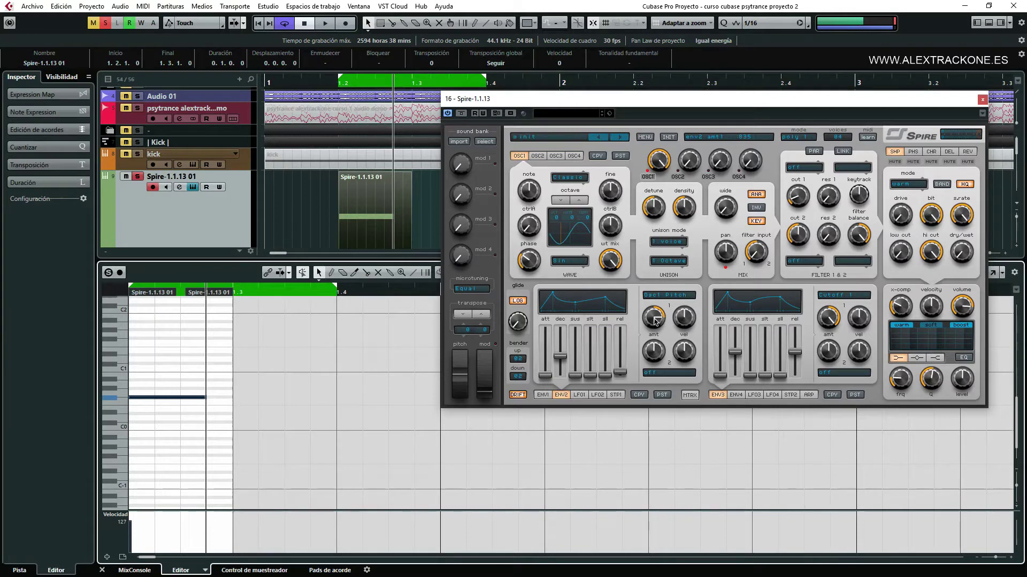
Set envelope 2's Osc1 Pitch modulation amount to about 575 while the loop plays
key("space")
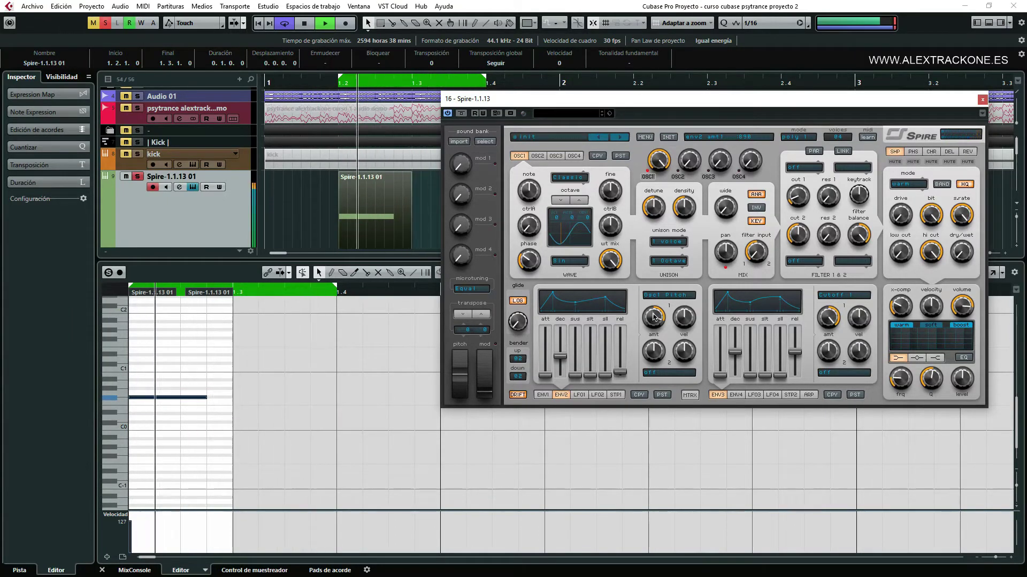
left_click_drag(653, 317, 612, 309)
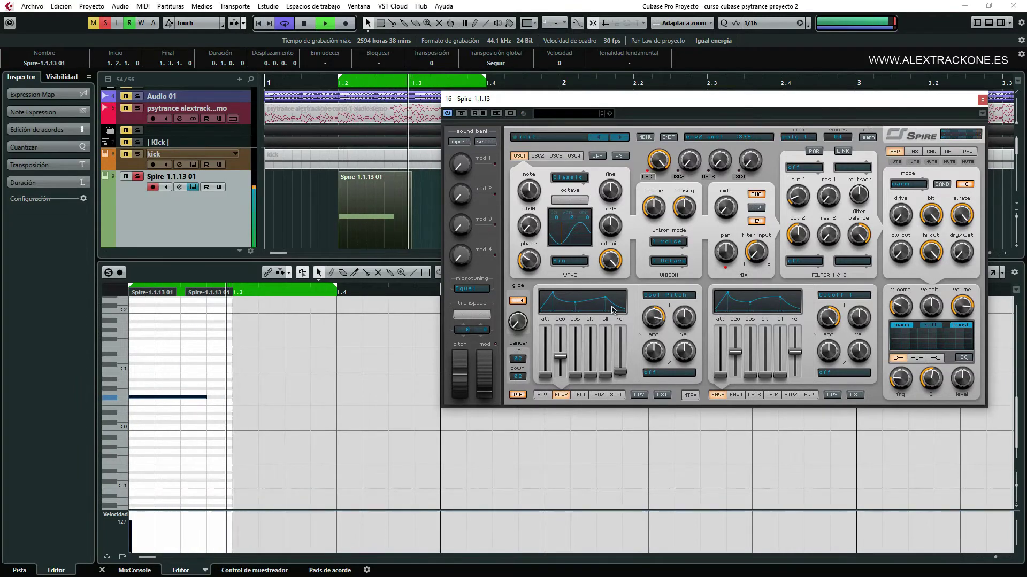
key("space")
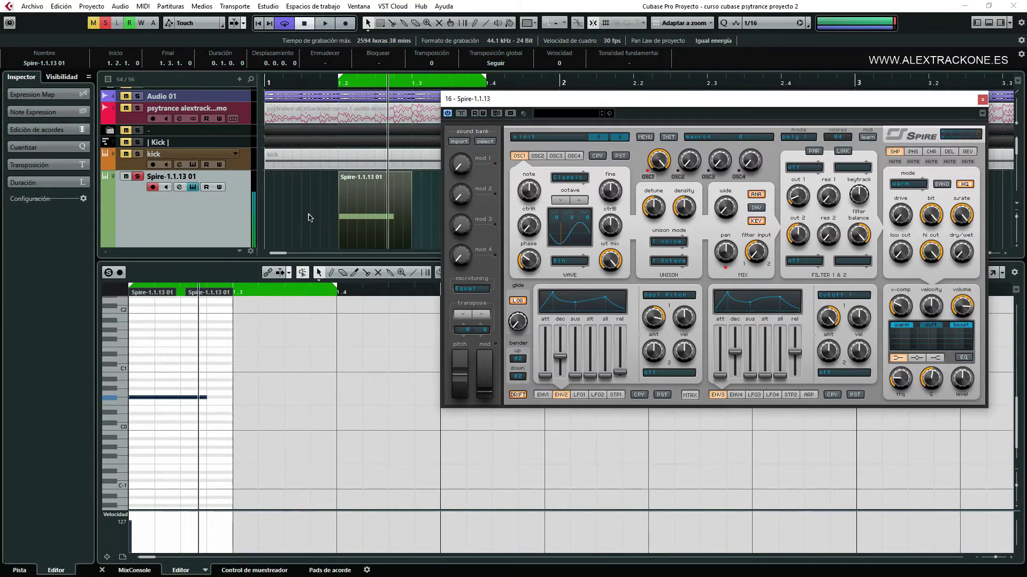
Deselect the MIDI part and review the envelope 1 and envelope 2 settings in Spire
left_click(309, 217)
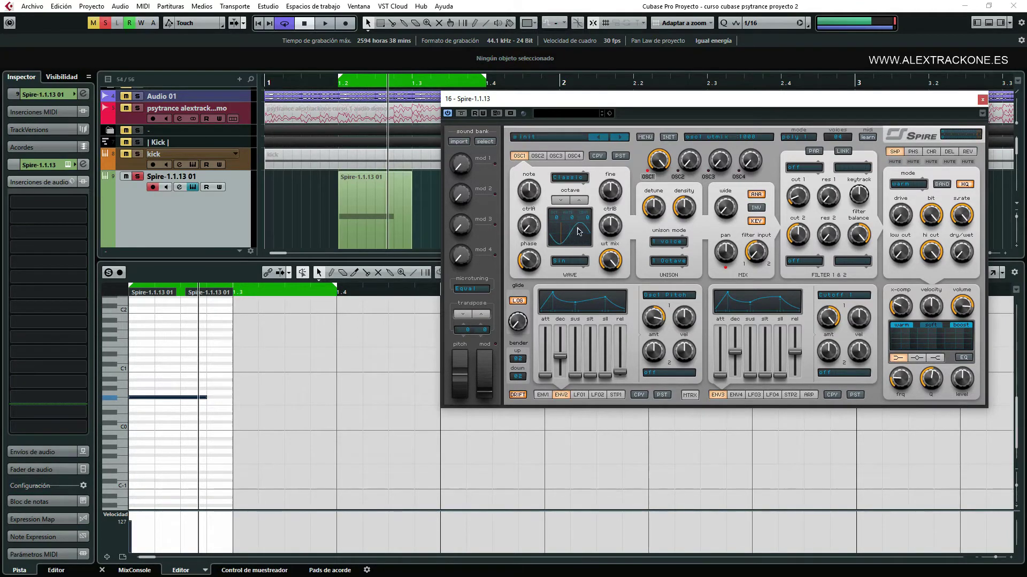
left_click(543, 397)
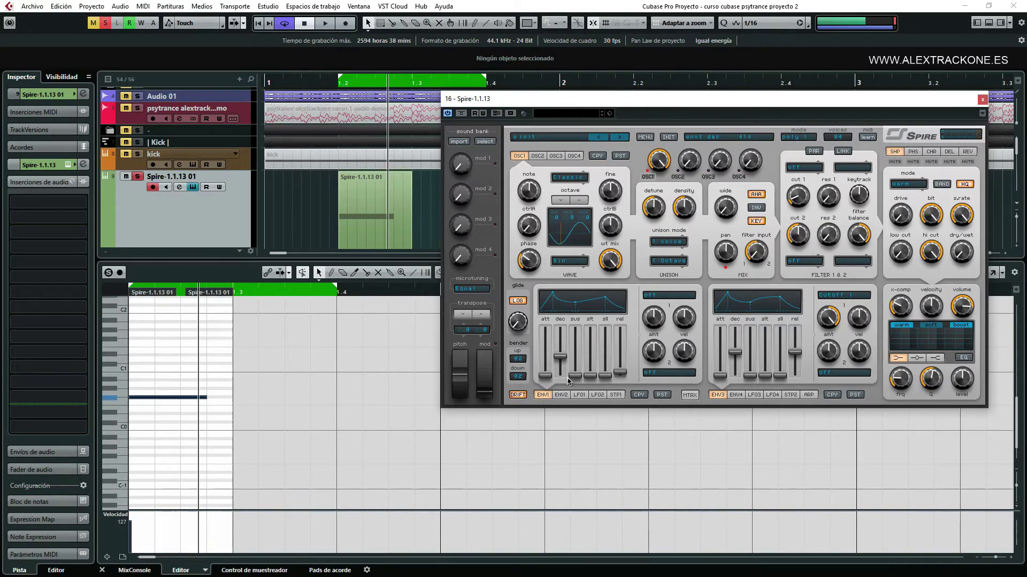
left_click(564, 399)
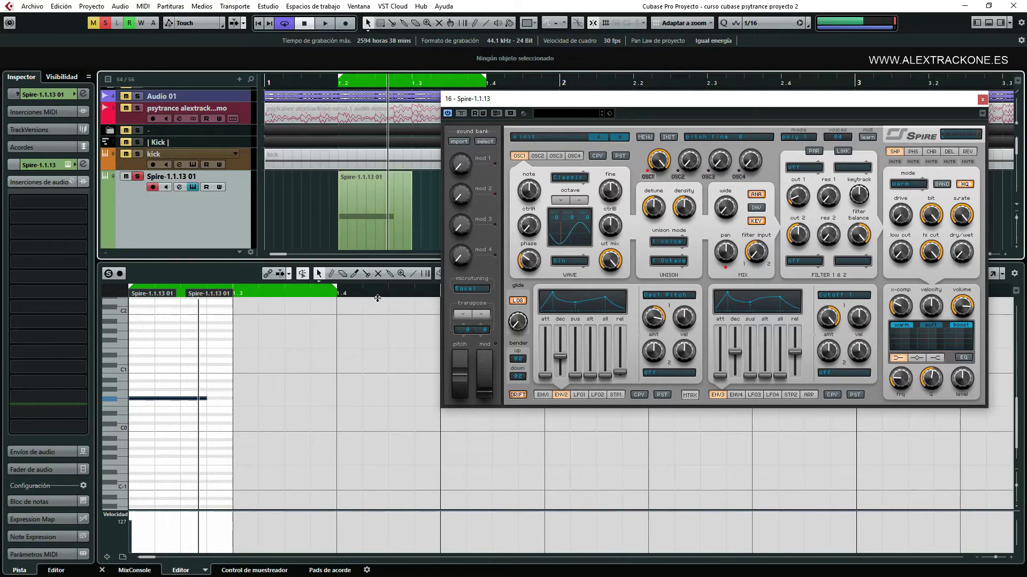
Reposition the Spire window and close the key editor to restore the full arrangement view
left_click_drag(374, 260, 373, 348)
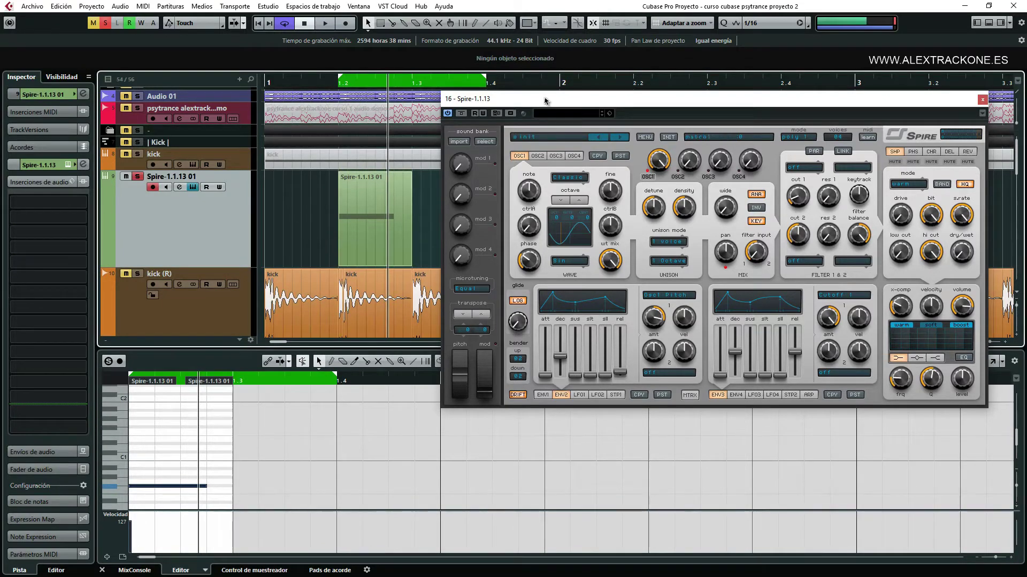
left_click_drag(546, 100, 527, 80)
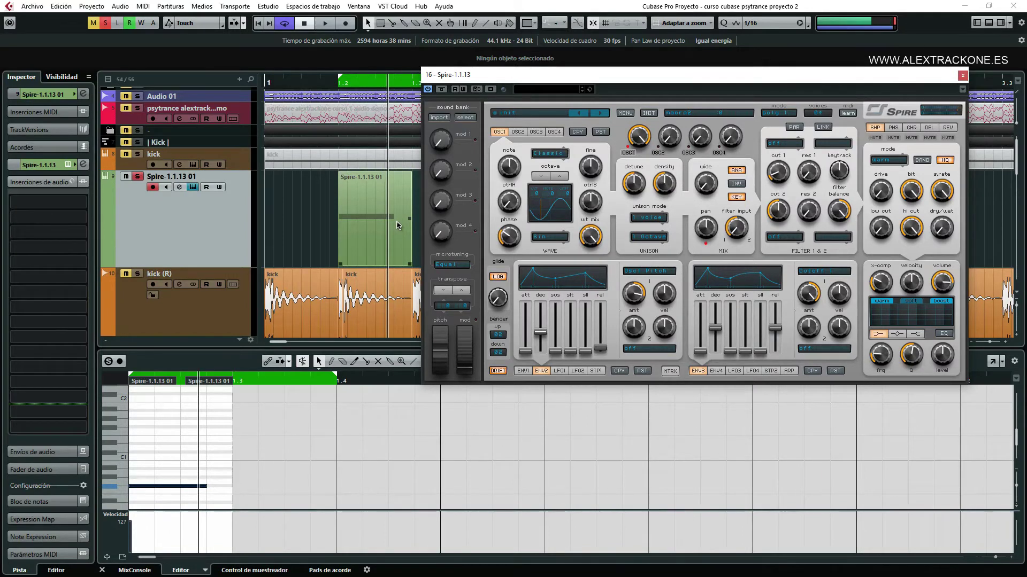
left_click(316, 227)
left_click(339, 219)
left_click_drag(629, 70, 591, 48)
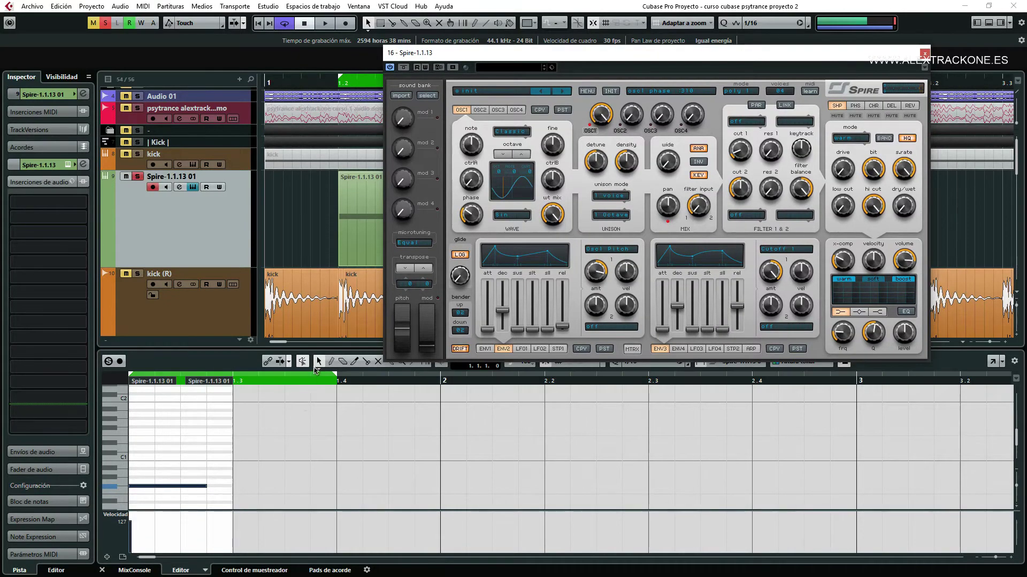
key("ctrl+alt+e")
scroll(336, 405, "down", 5)
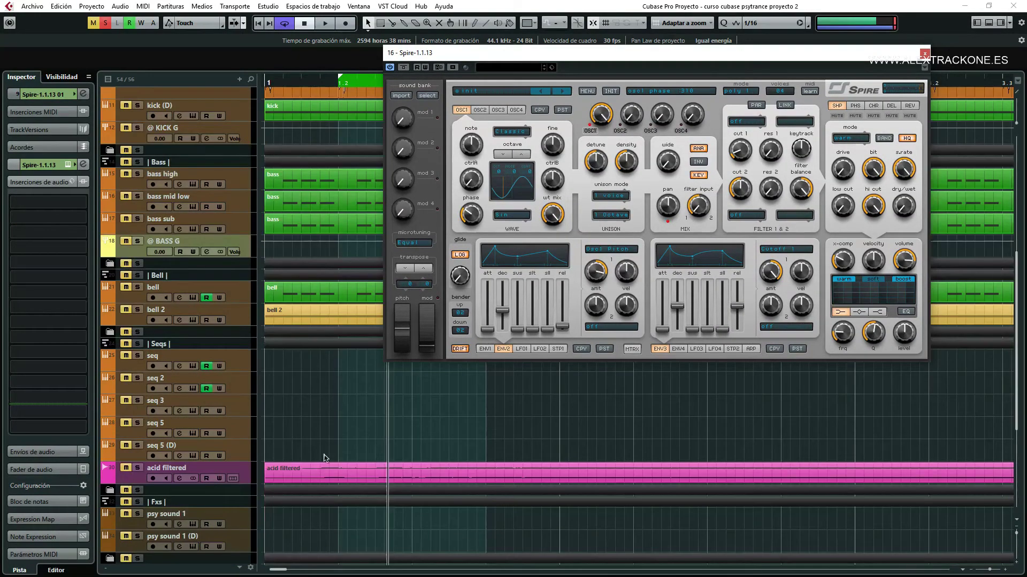
scroll(219, 455, "down", 4)
scroll(222, 272, "up", 10)
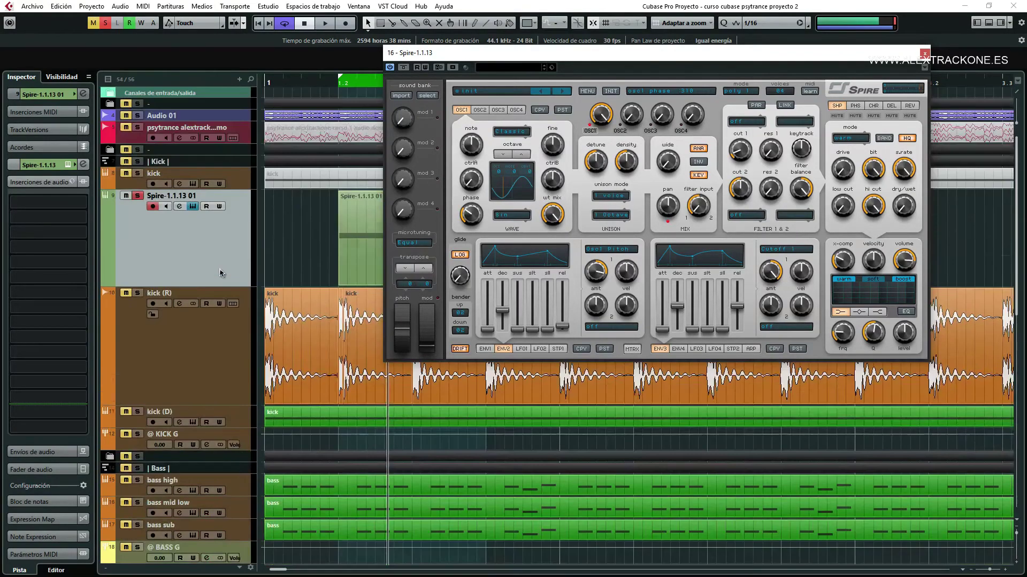
scroll(336, 305, "down", 5)
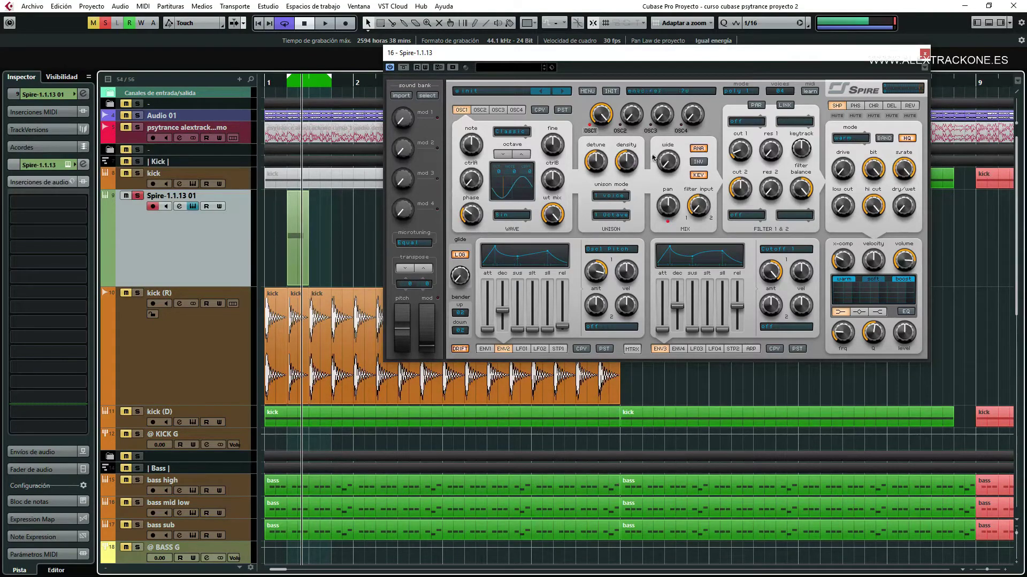
left_click_drag(640, 57, 664, 133)
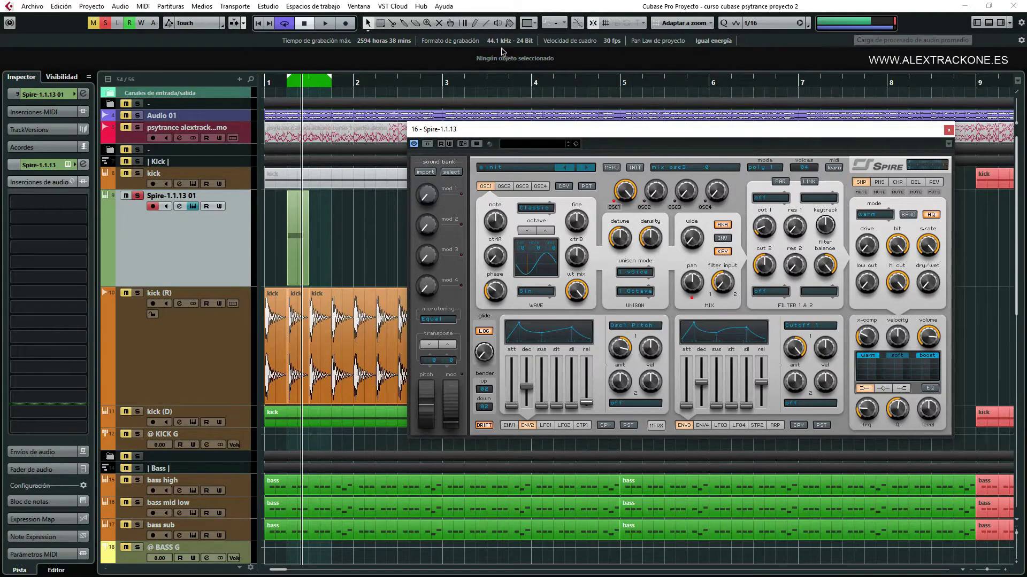
Toggle cycle playback on and off to compare its effect on the average audio processing load meter
left_click(289, 25)
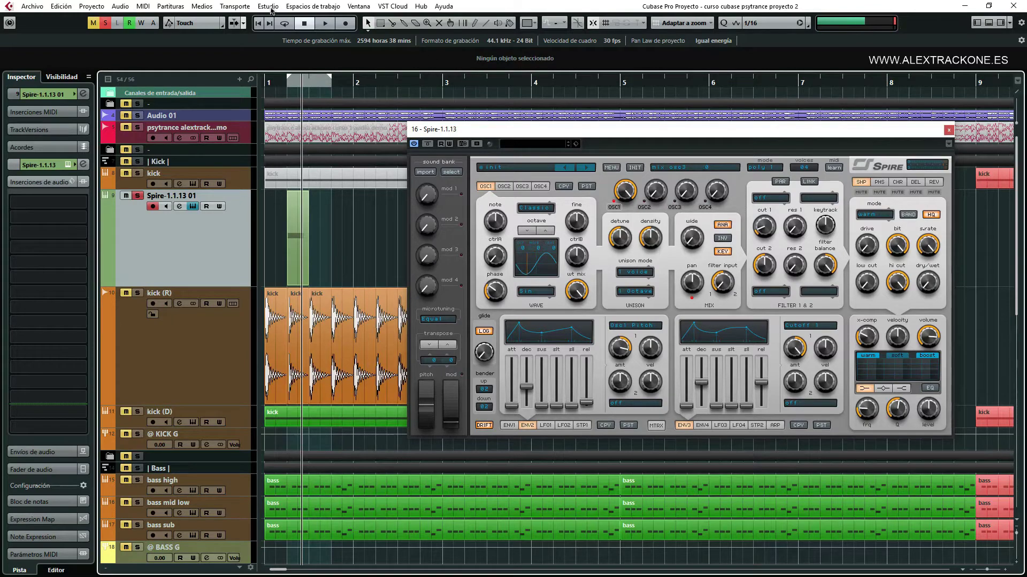
left_click(284, 23)
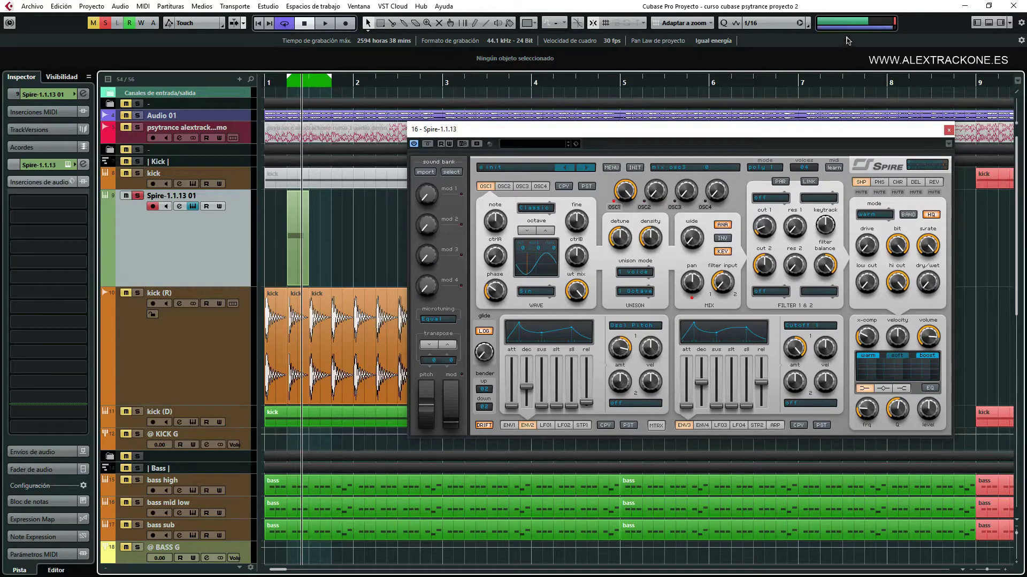
left_click(284, 23)
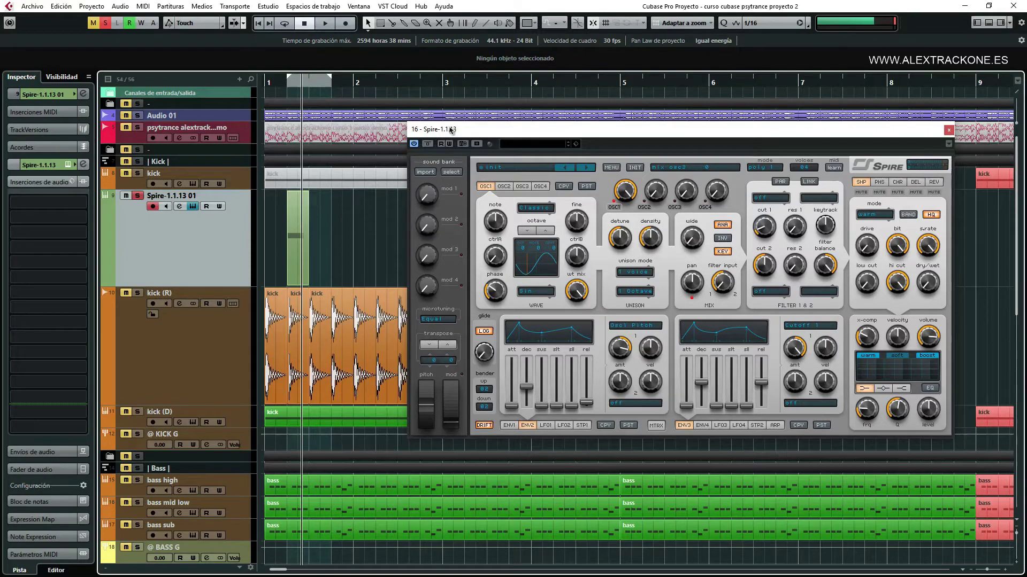
left_click_drag(450, 130, 455, 121)
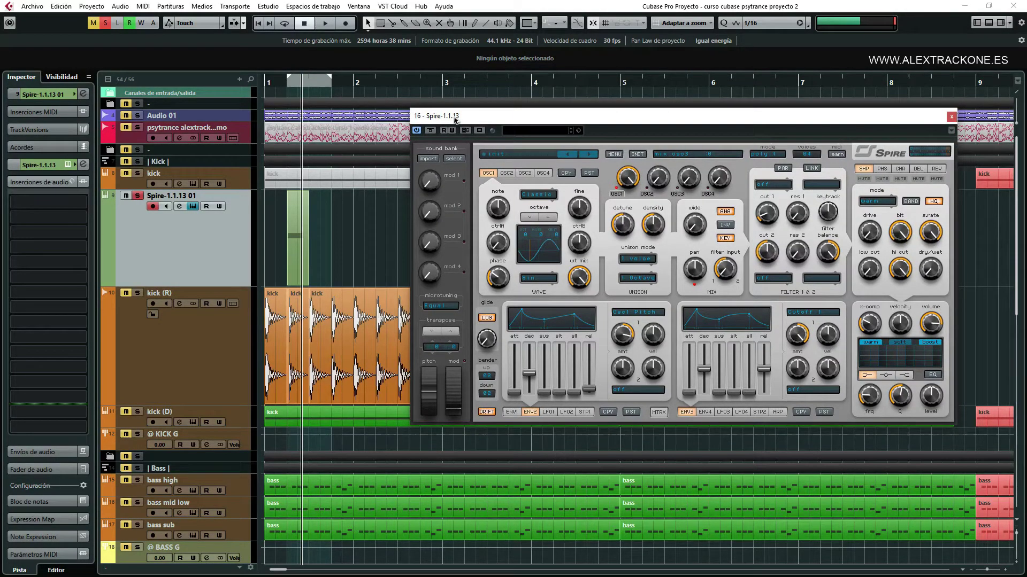
left_click(285, 23)
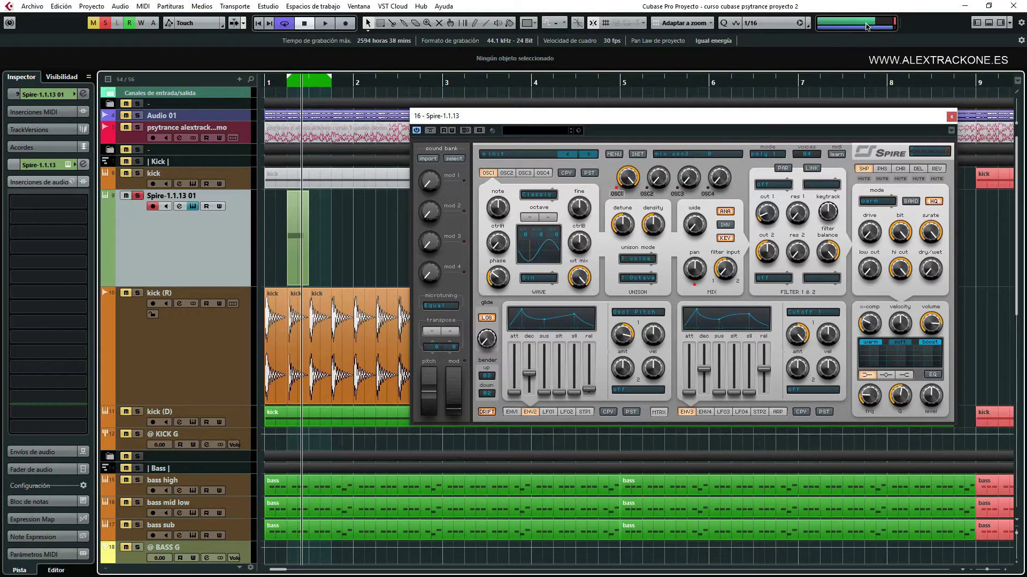
left_click(284, 23)
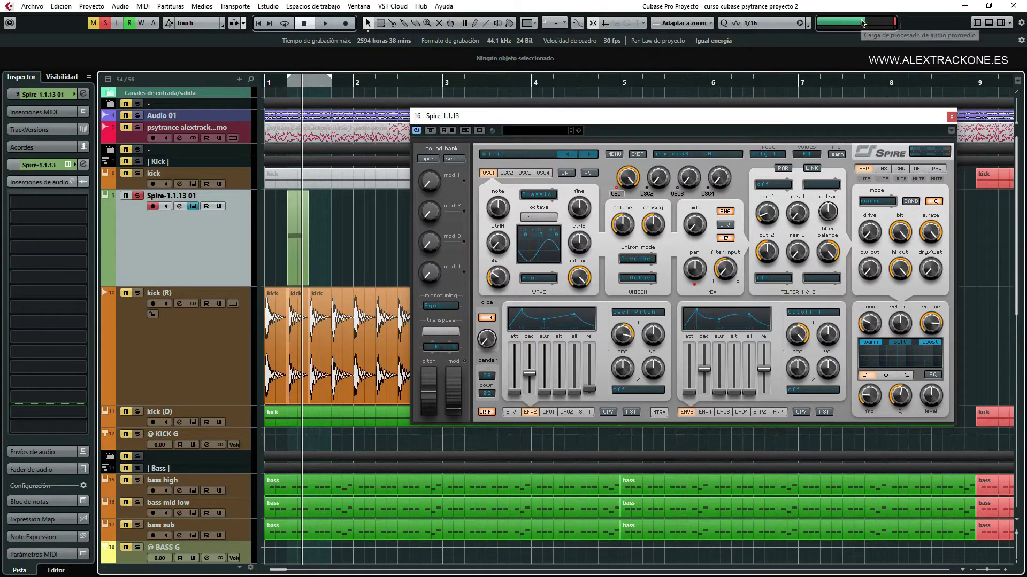
left_click_drag(614, 125, 610, 105)
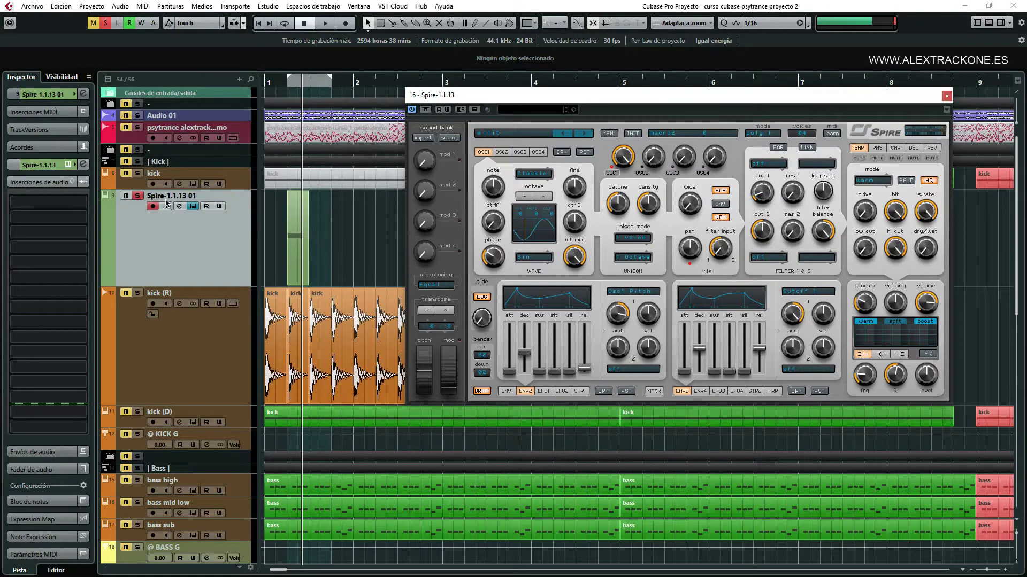
Repeat the one-beat Spire MIDI part end to end until eight consecutive parts run from beat 1.2 to beat 3.2
left_click(302, 240)
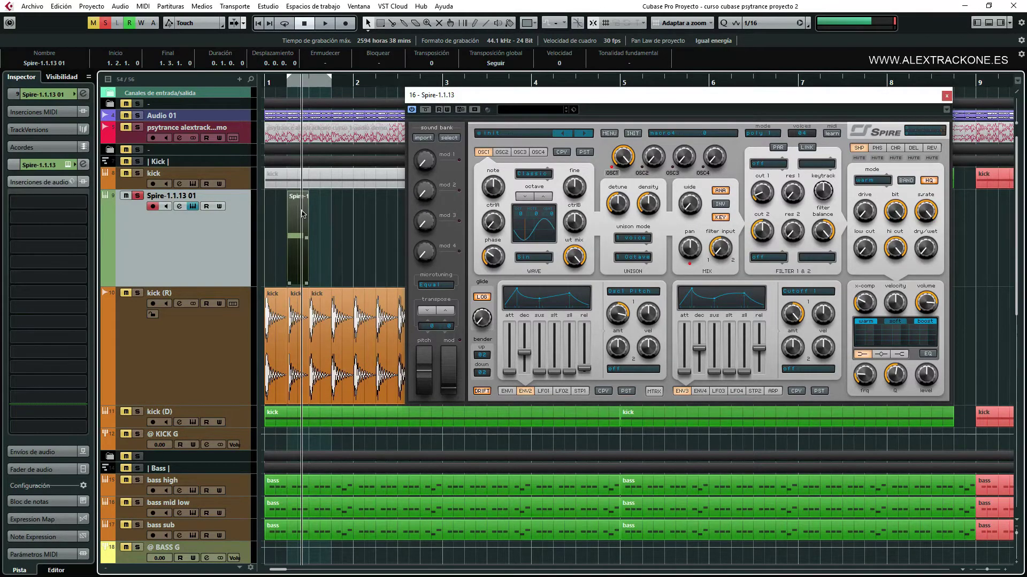
key("h")
key("h")
left_click_drag(492, 100, 738, 181)
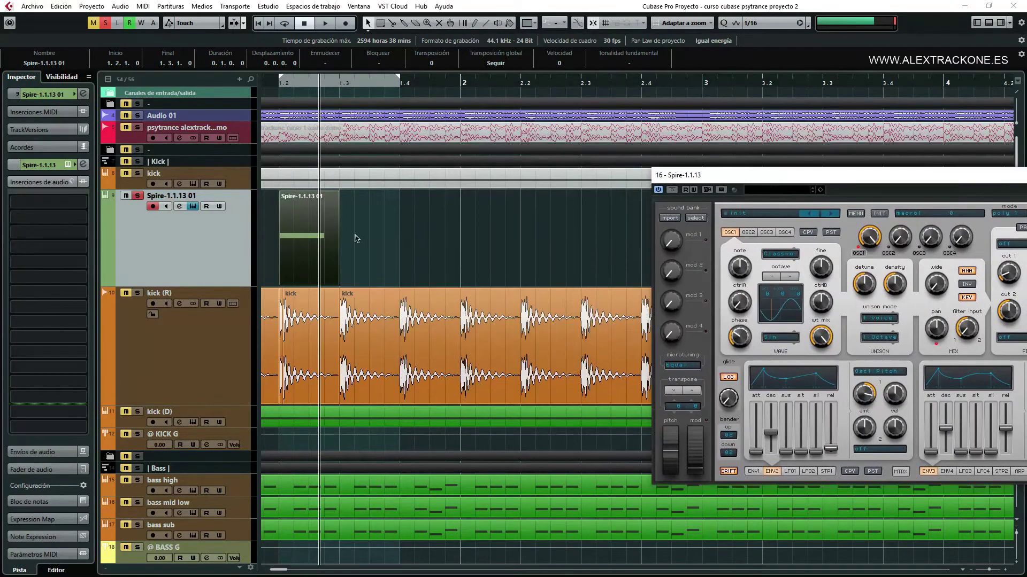
key("ctrl+d")
key("ctrl+d")
key("ctrl+d")
key("g")
key("g")
key("g")
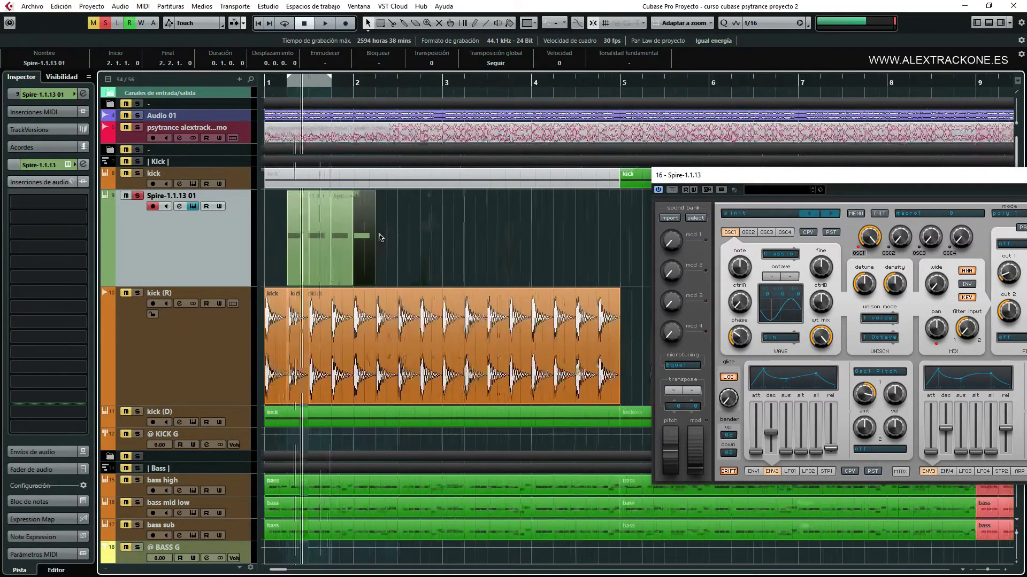
left_click_drag(416, 211, 294, 247)
key("ctrl+d")
Loop all eight Spire parts and set envelope 2's decay to about 402 during playback
left_click_drag(560, 217, 272, 252)
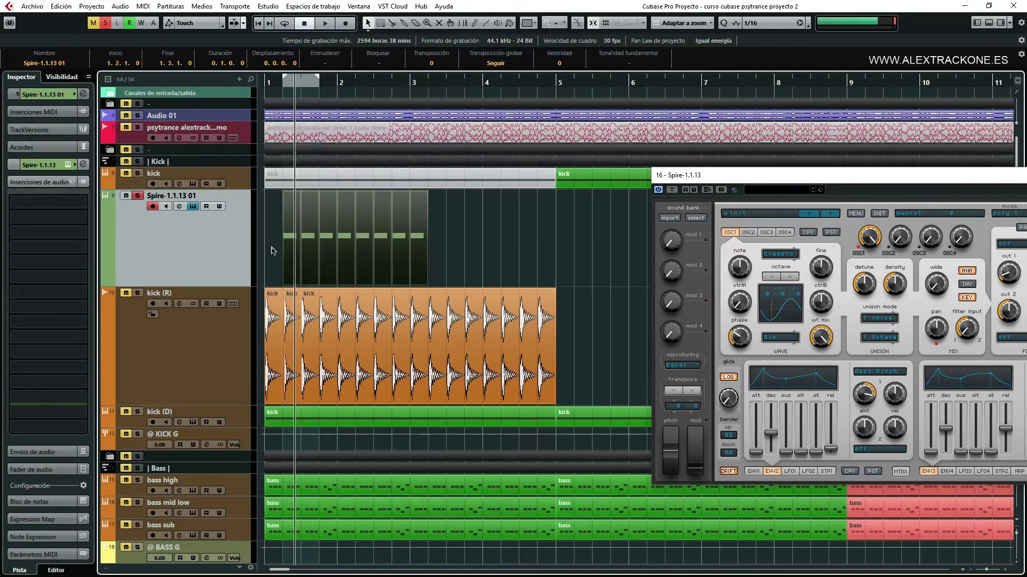
left_click(284, 23)
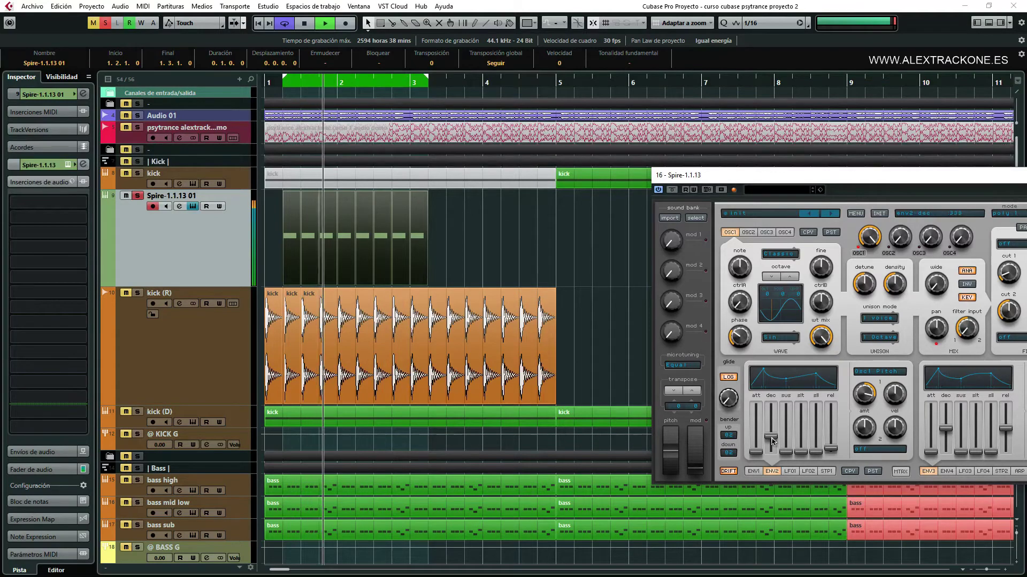
left_click_drag(774, 441, 772, 440)
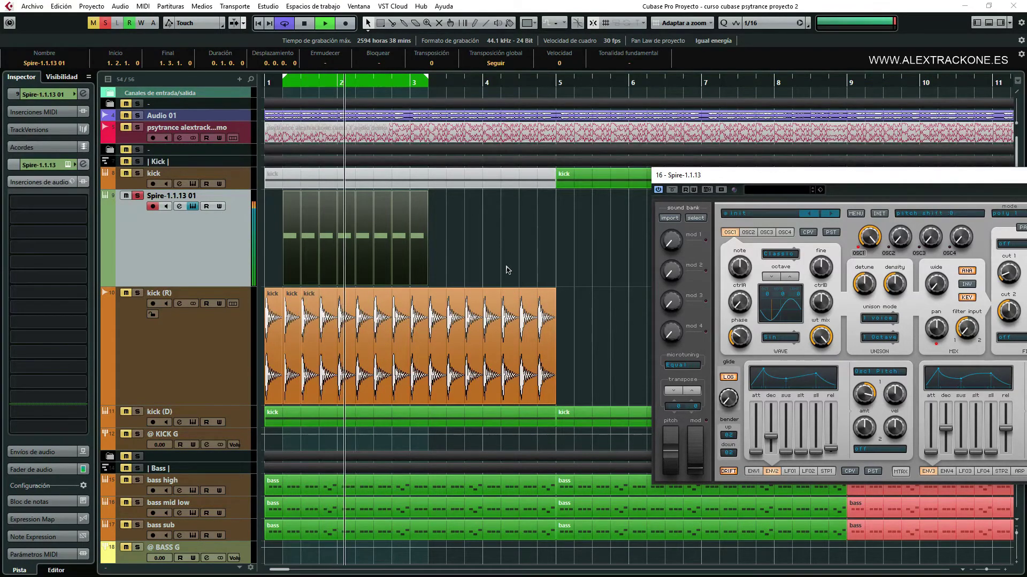
left_click(489, 252)
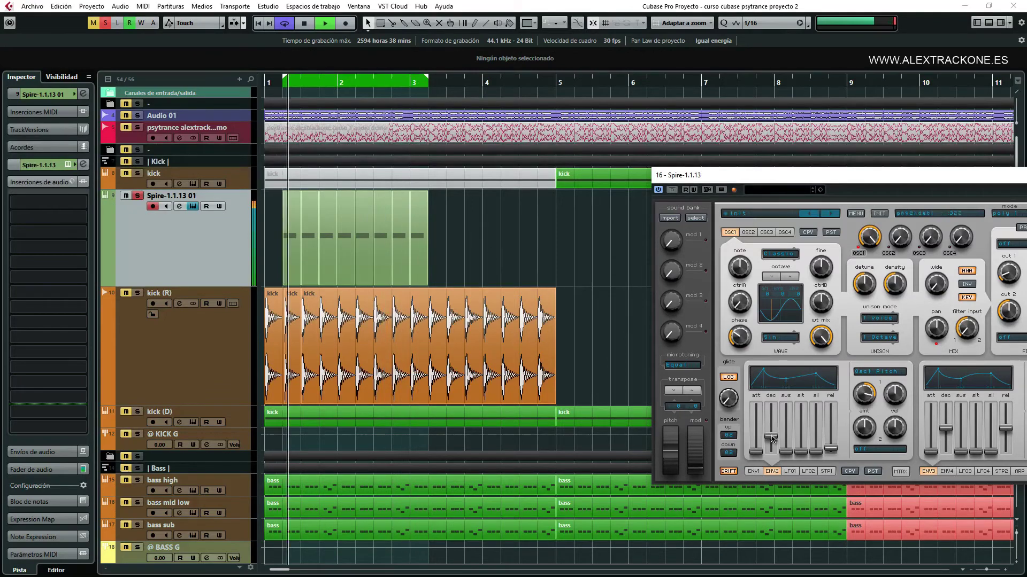
mouse_move(771, 437)
left_mouse_down()
mouse_move(771, 407)
mouse_move(776, 443)
mouse_move(774, 436)
left_mouse_up()
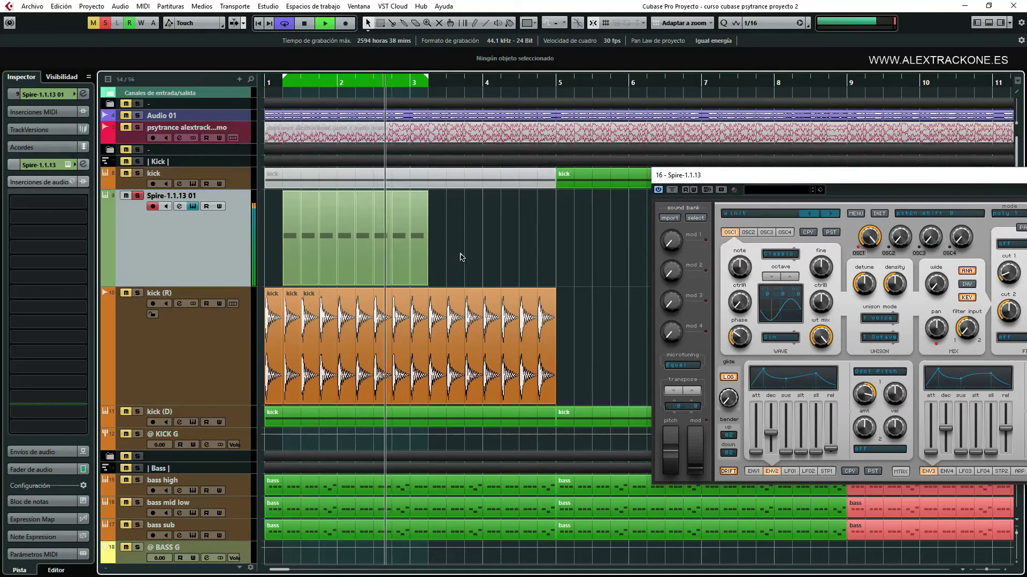
key("space")
Review the finished kick patch, close the Spire window, and turn off solo on the Spire track
left_click_drag(689, 175, 543, 113)
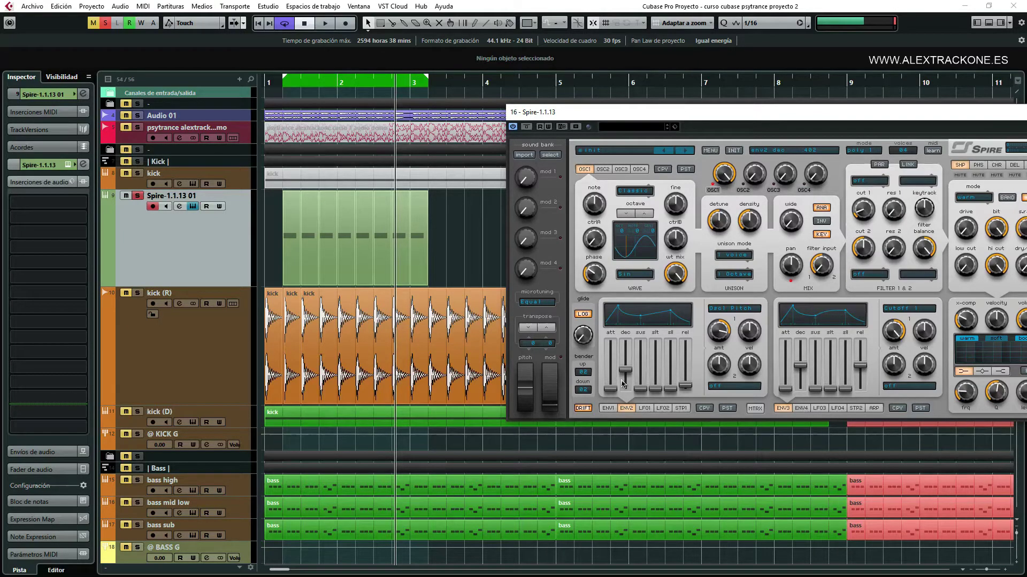
left_click_drag(706, 114, 626, 80)
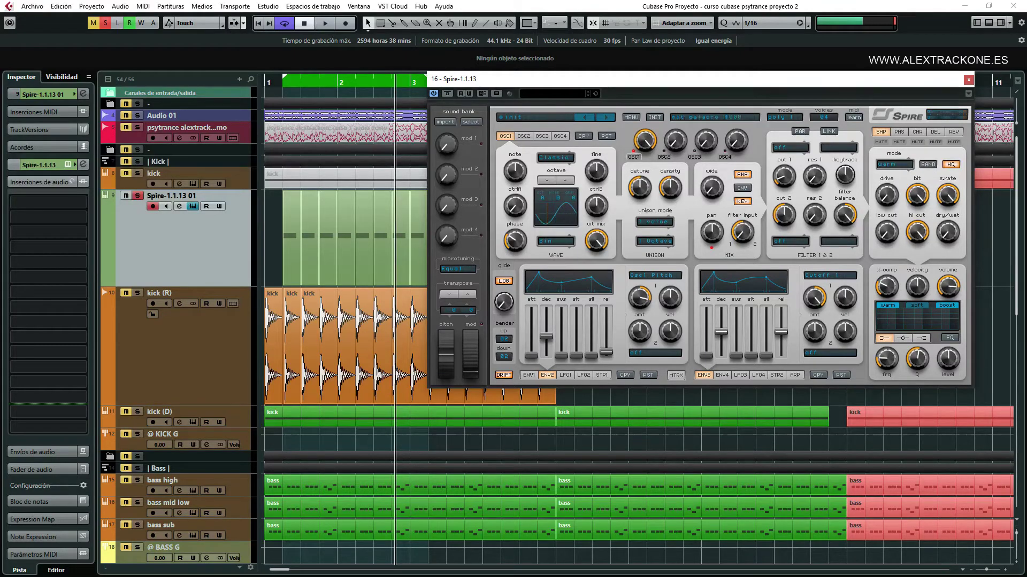
key("ctrl+w")
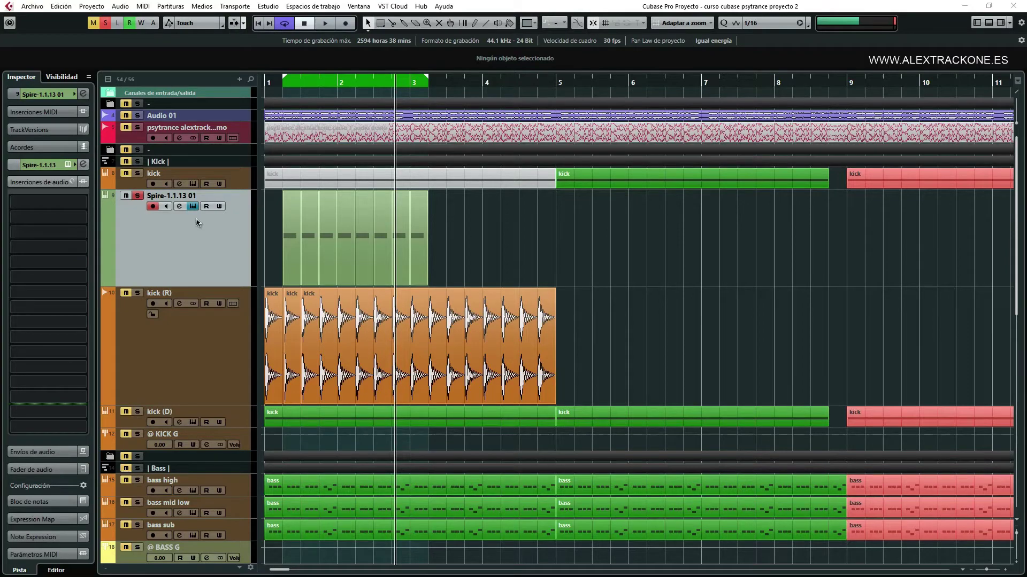
left_click(275, 231)
scroll(275, 231, "up", 3)
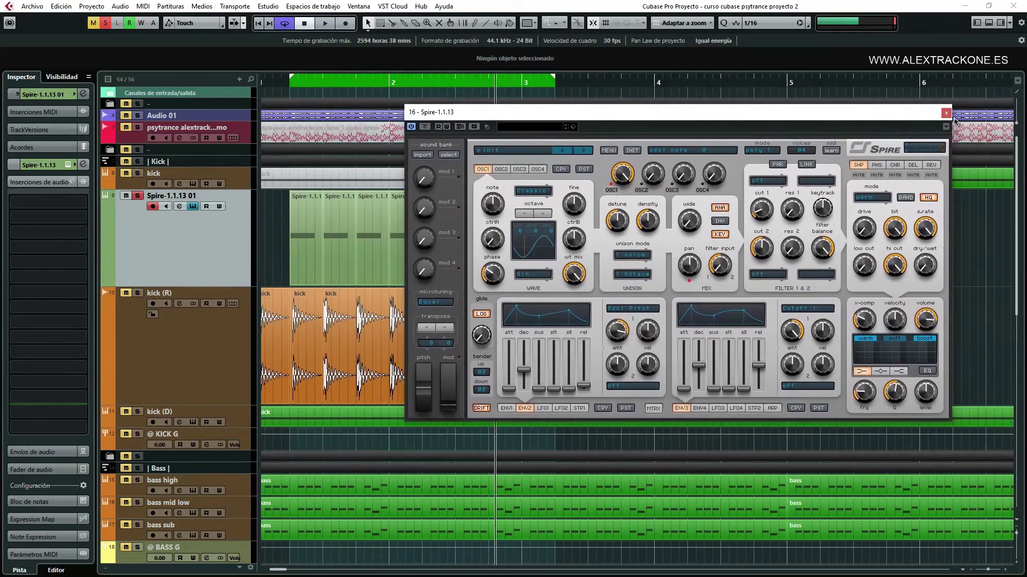
left_click(945, 113)
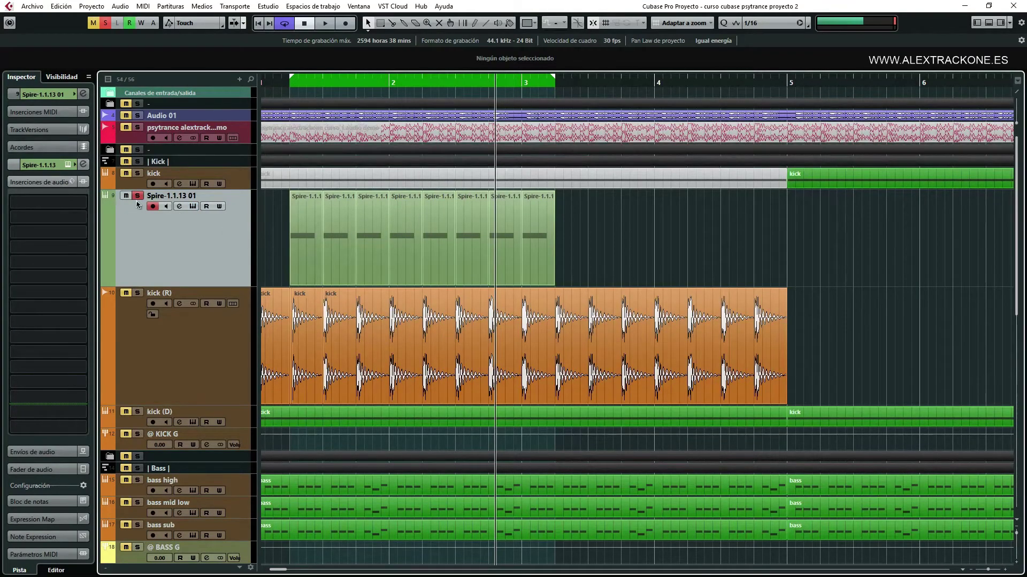
left_click(138, 196)
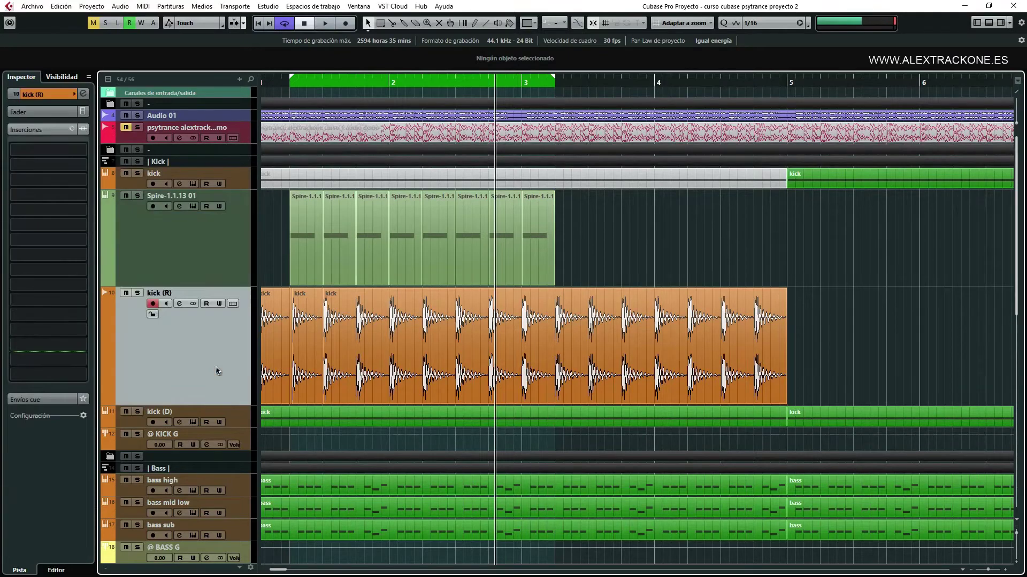
Remove the Spire test track and the kick (R) audio track from the project
left_click(211, 256)
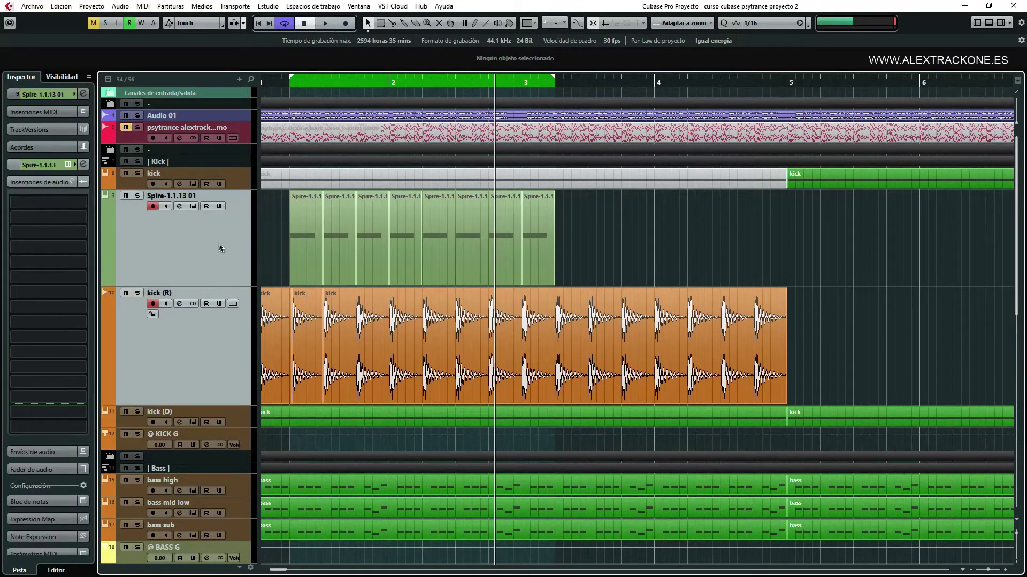
right_click(223, 238)
left_click(228, 285)
Unmute the first part on the original kick track and return to the selection tool
right_click(420, 165)
left_click(502, 166)
left_click(503, 175)
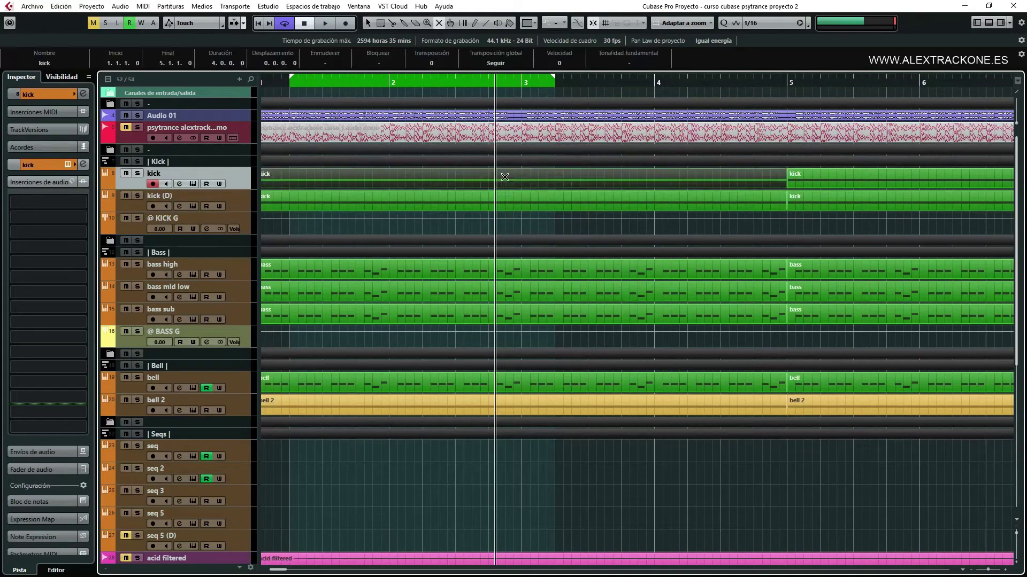
right_click(494, 223)
left_click(494, 222)
left_click(467, 227)
key("g")
key("g")
key("g")
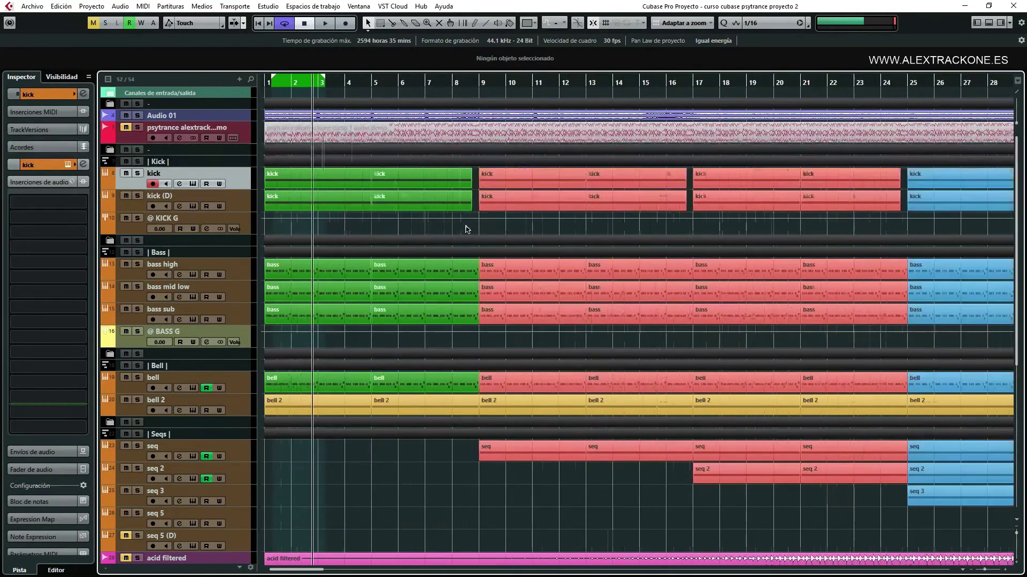
Solo the kick (D) and kick tracks in turn during loop playback to compare their sound
left_click(139, 197)
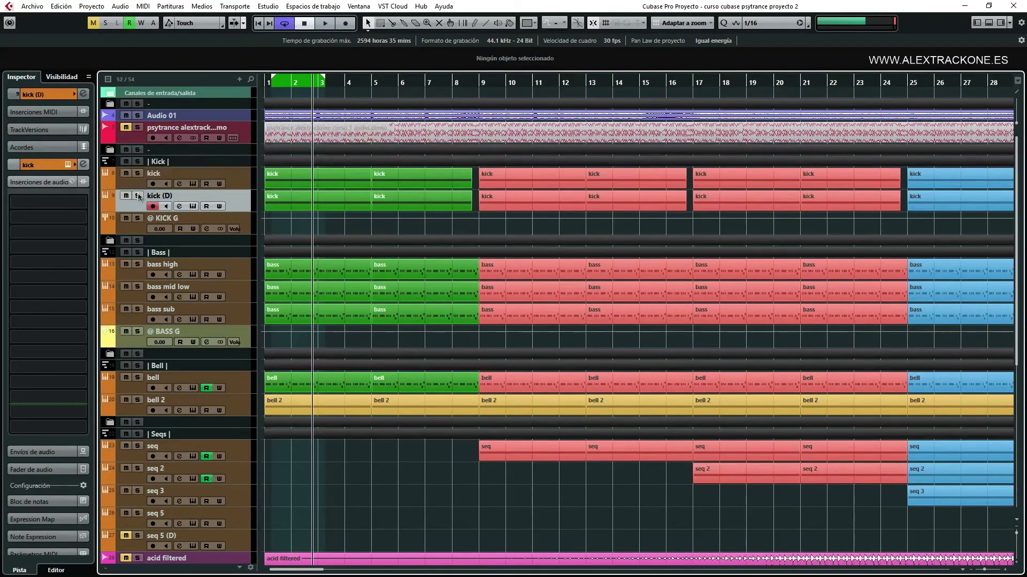
left_click(138, 195)
key("space")
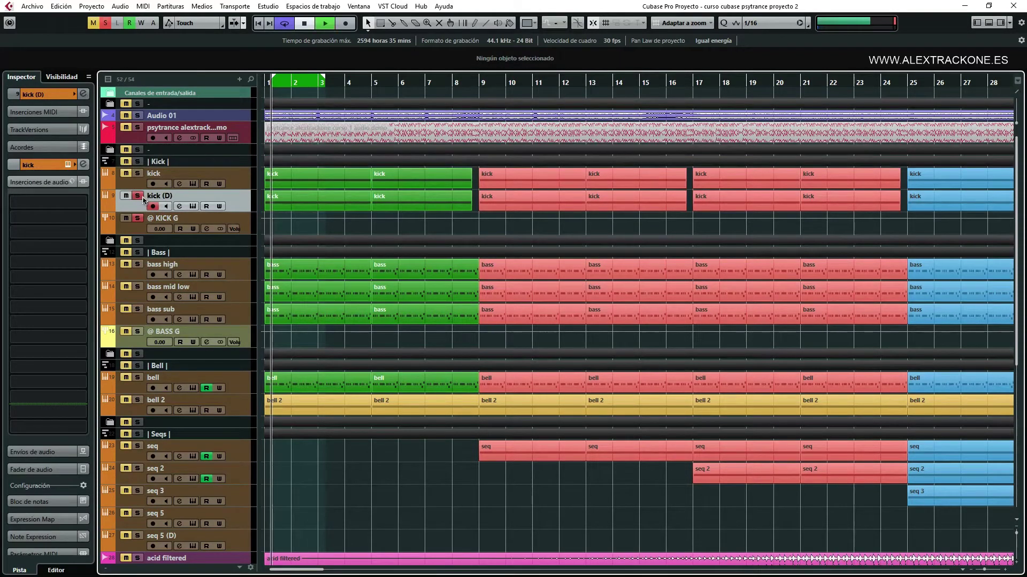
left_click(137, 196)
left_click(138, 174)
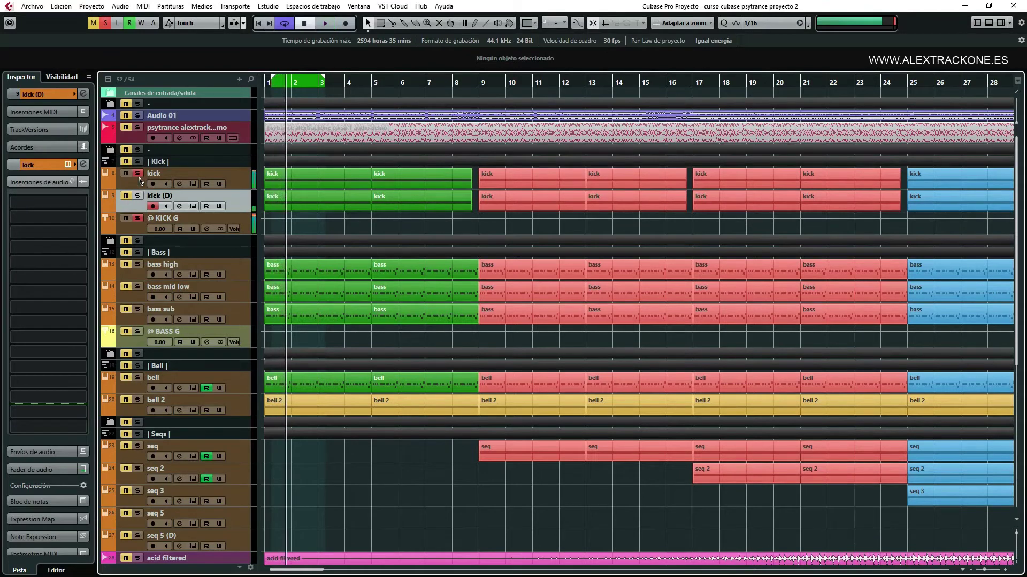
left_click(138, 174)
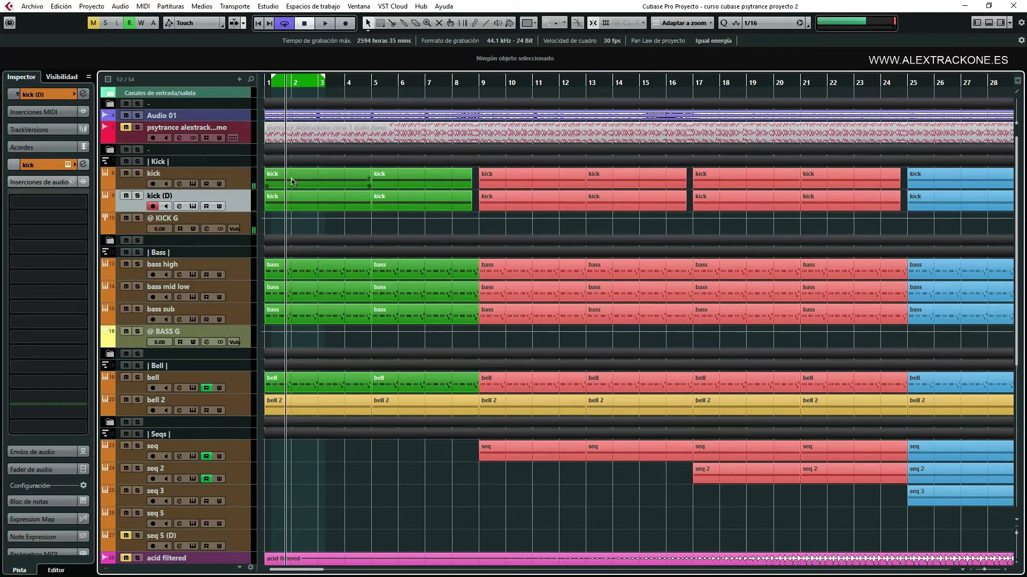
left_click(131, 185)
left_click(133, 208)
left_click(134, 185)
left_click(134, 209)
left_click(142, 184)
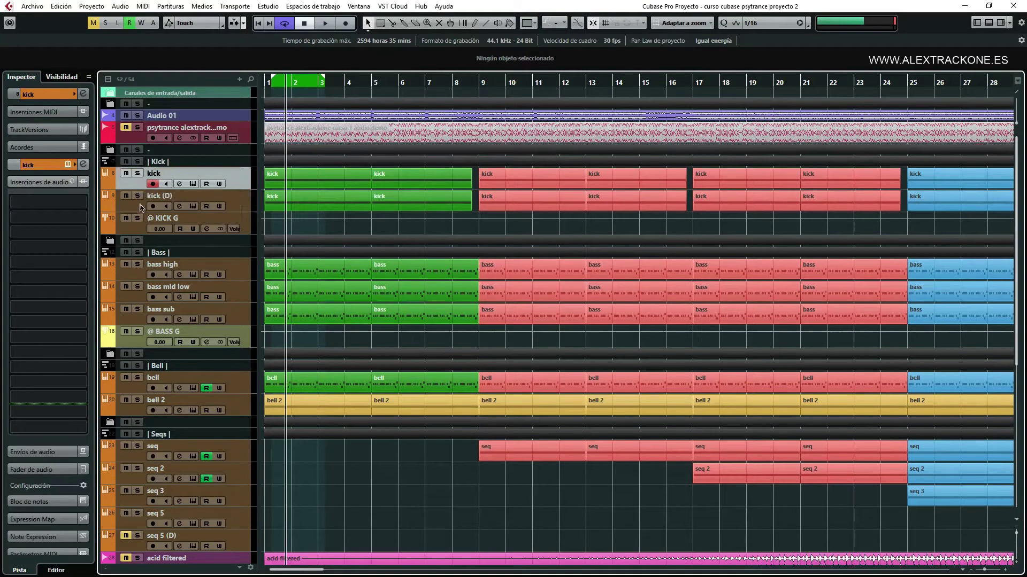
left_click(143, 208)
left_click(142, 186)
left_click(141, 209)
left_click(138, 182)
left_click(140, 207)
left_click(143, 185)
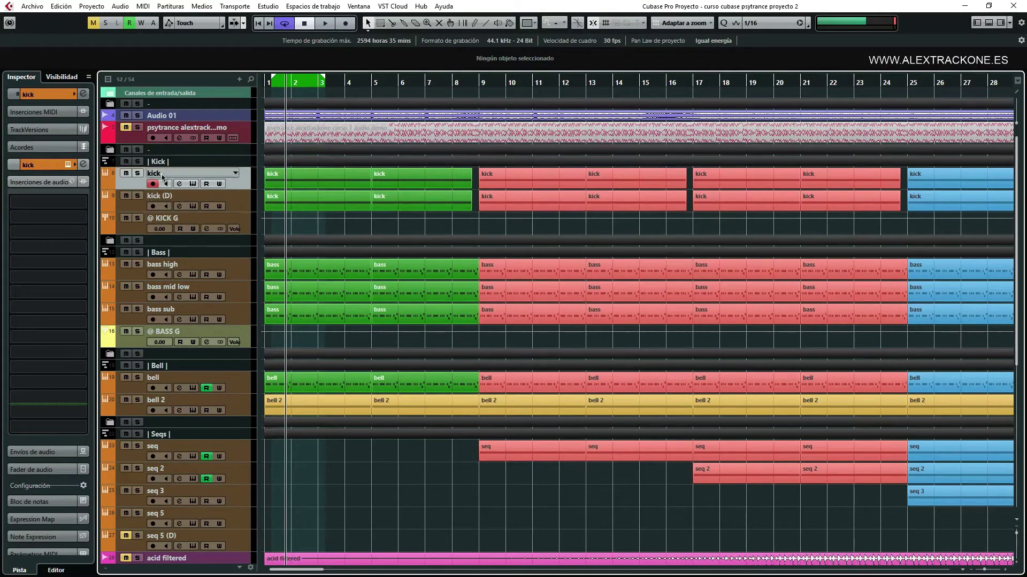
Open the channel settings of kick (D) and check its channel volume against the kick track
left_click(142, 208)
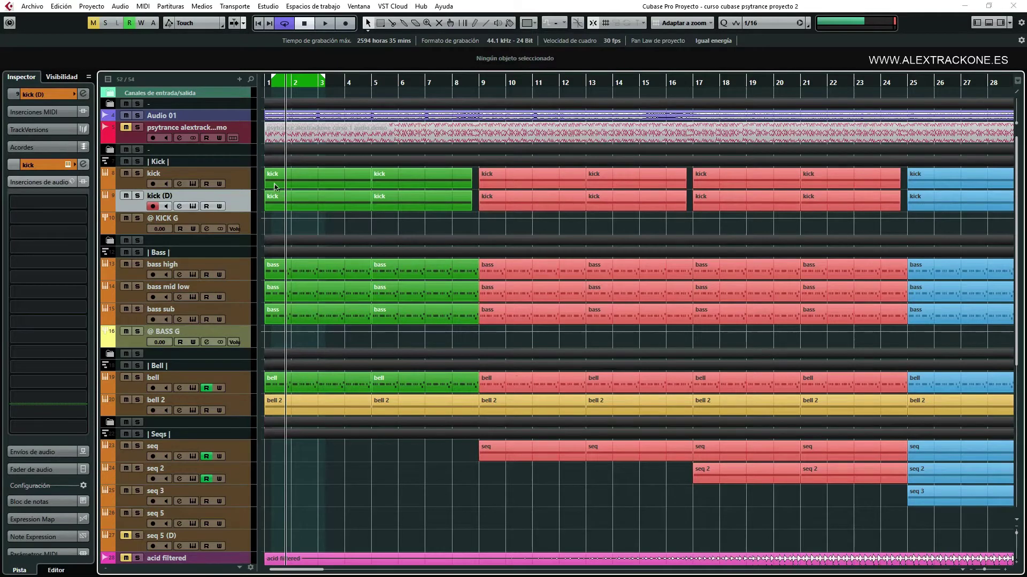
key("e")
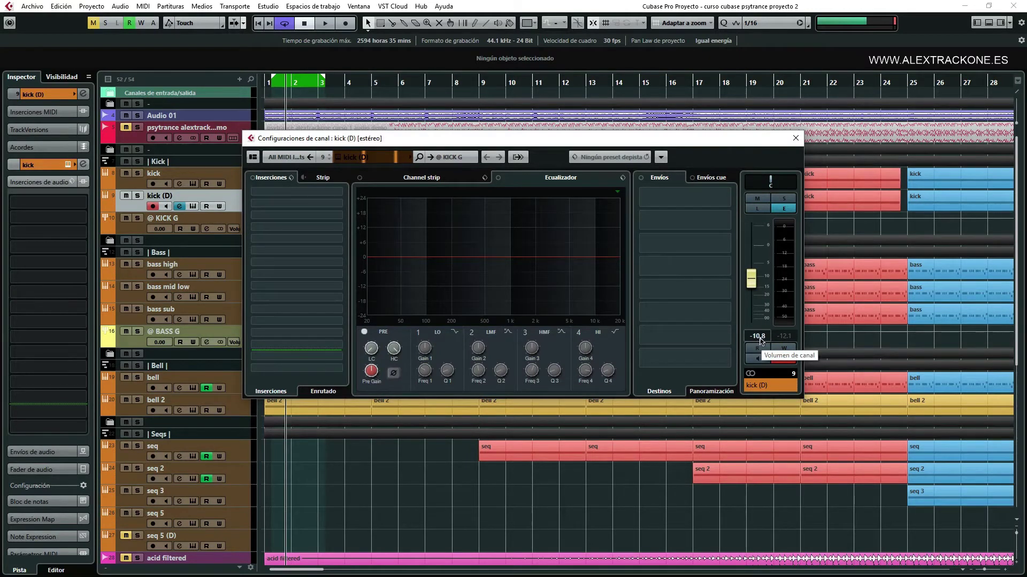
left_click_drag(530, 137, 614, 98)
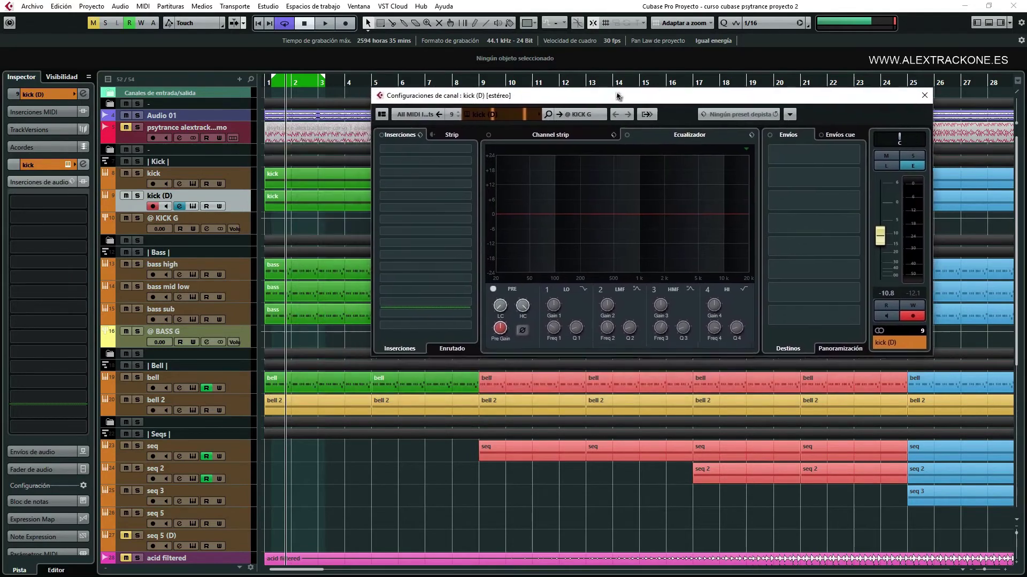
left_click(236, 182)
left_click(236, 201)
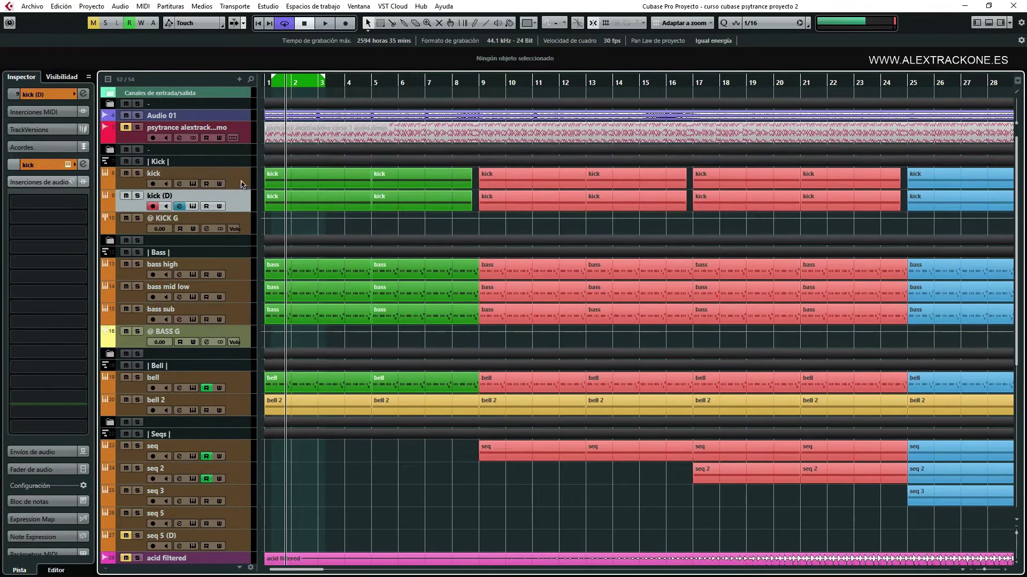
Duplicate the track version of the original kick track
right_click(241, 183)
left_click(242, 199)
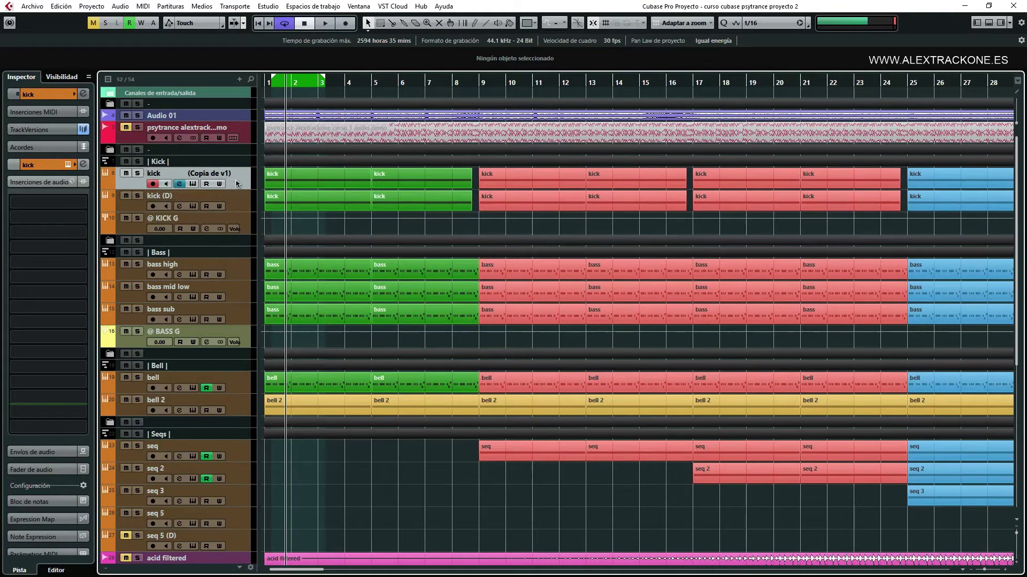
Solo the kick track and compare its channel fader level with that of kick (D)
left_click(243, 202)
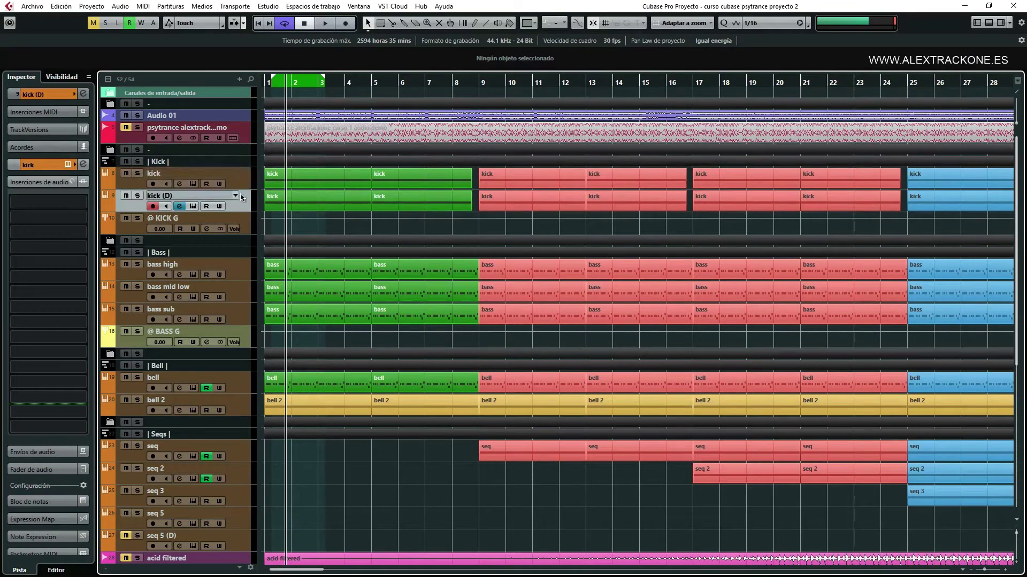
left_click(243, 185)
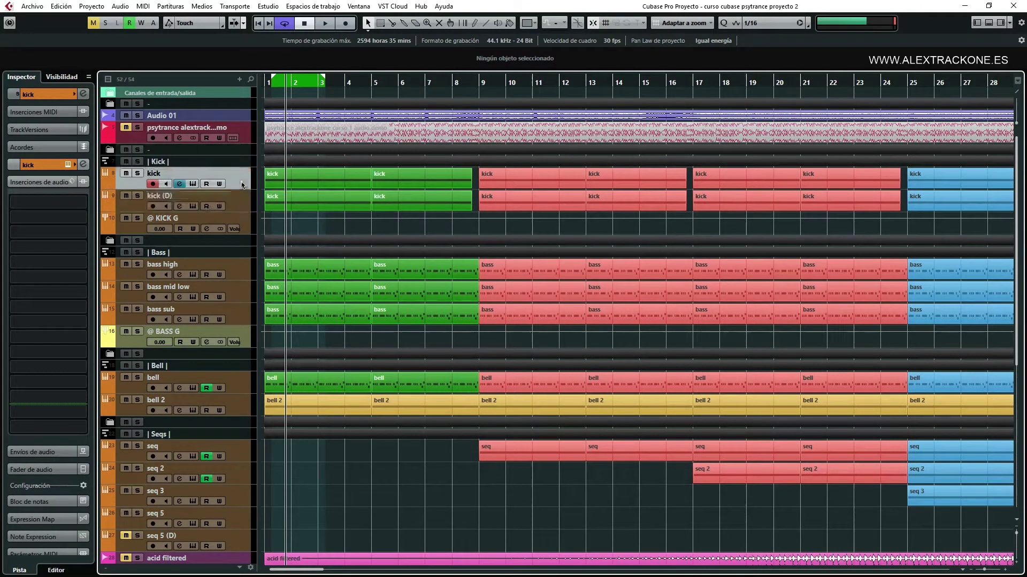
left_click(34, 471)
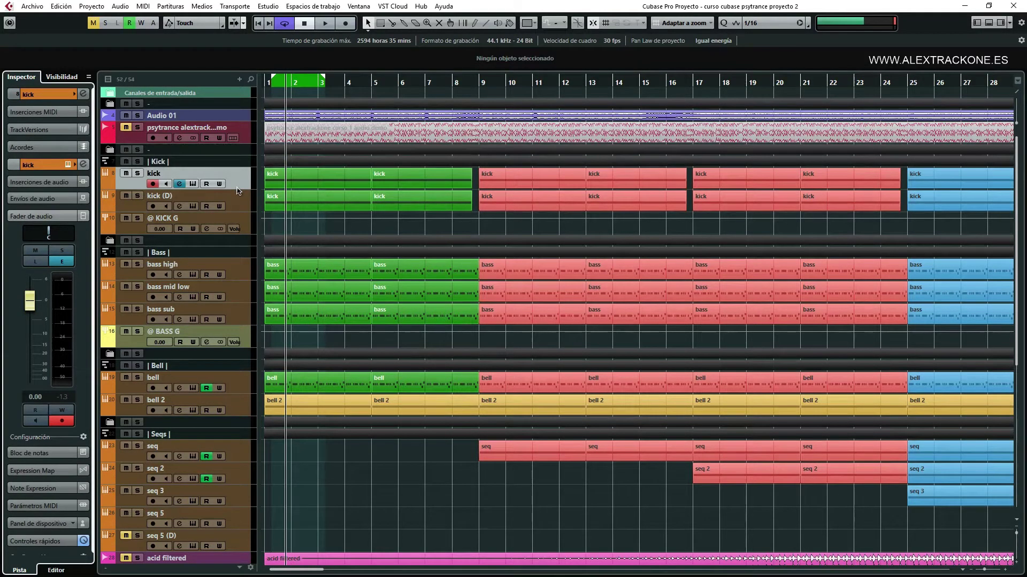
left_click(138, 173)
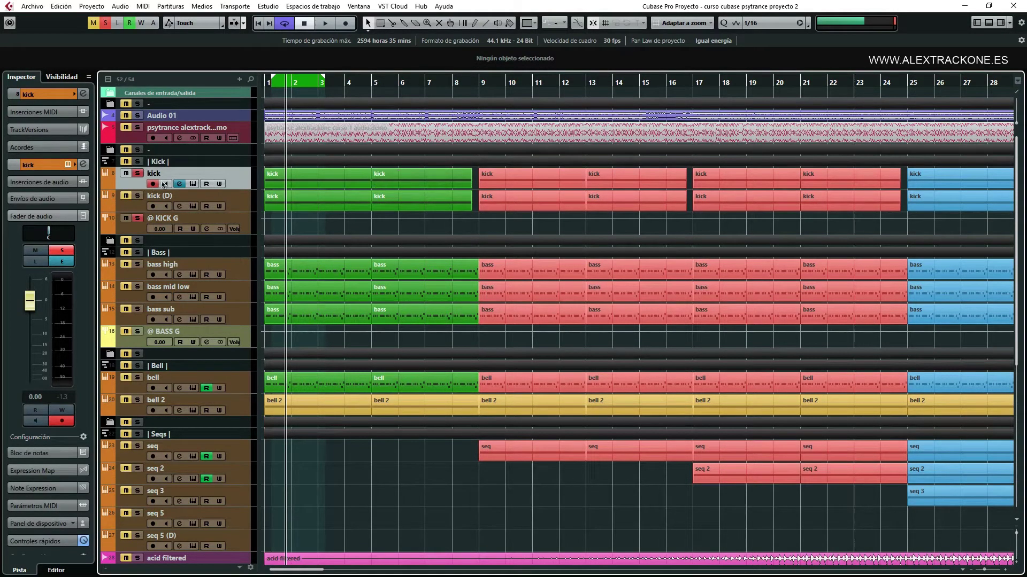
left_click(143, 208)
left_click_drag(29, 301, 26, 343)
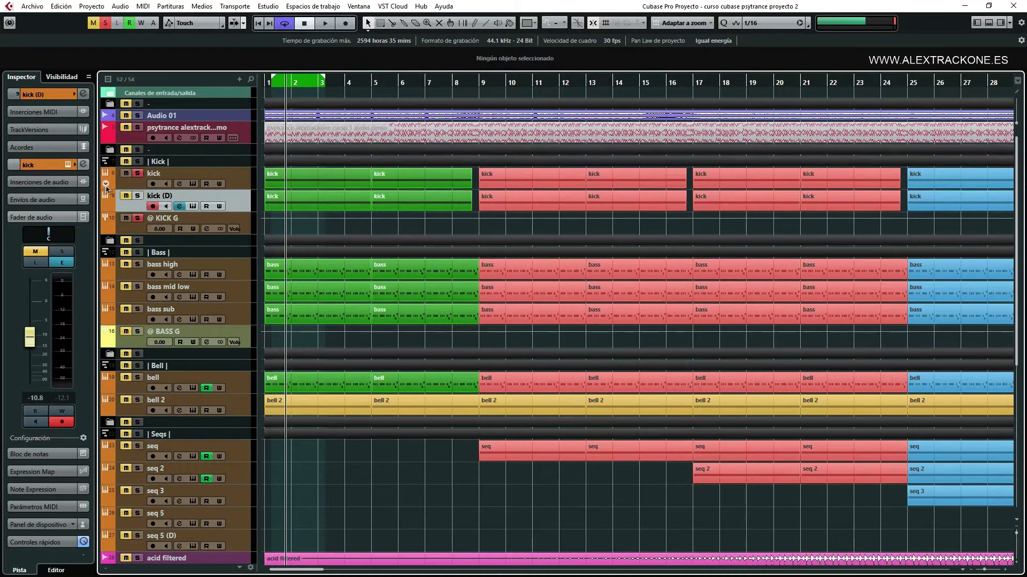
Bypass all inserts on the @ KICK G group and play the loop with kick and kick (D) soloed together
left_click(138, 174)
left_click(140, 233)
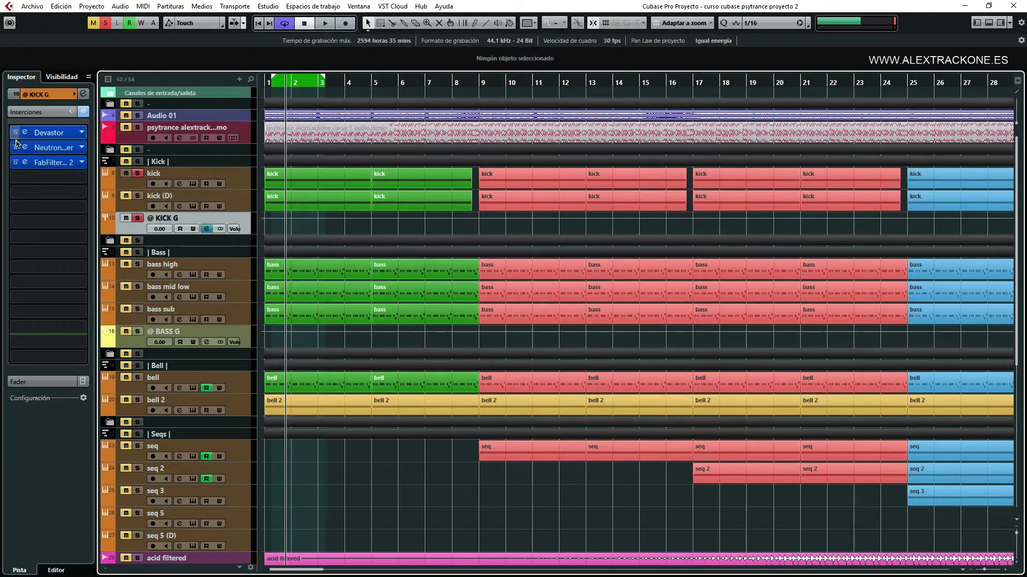
left_click(83, 111)
left_click(139, 197)
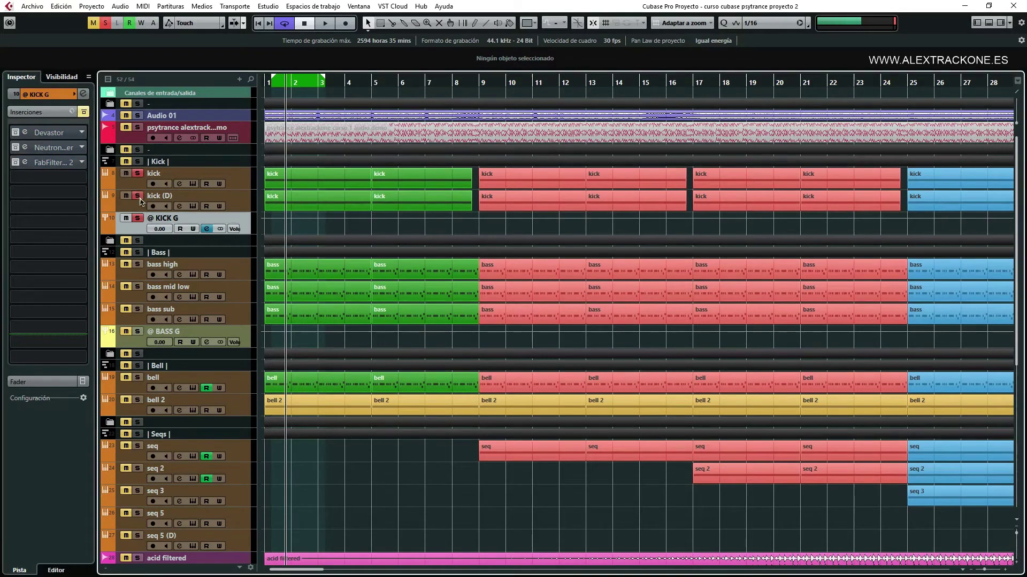
key("space")
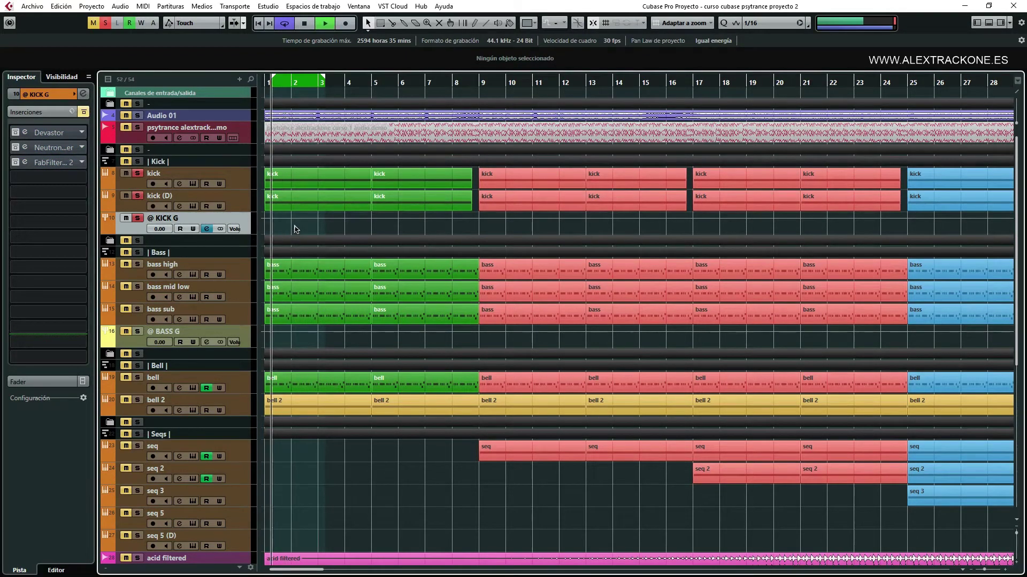
Toggle the insert bypass on @ KICK G during playback to compare the dry and processed kick, finishing with the inserts active
left_click(84, 114)
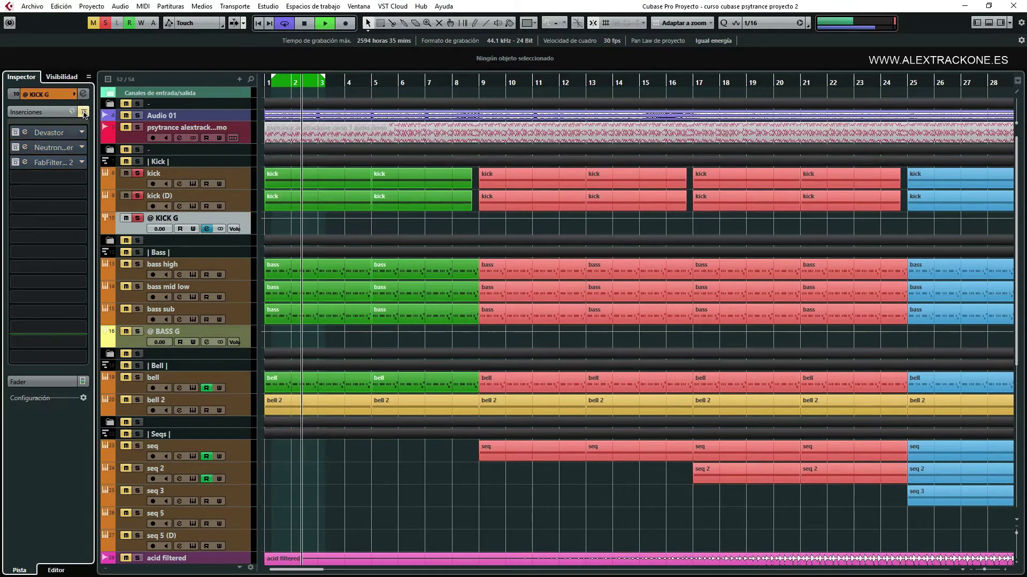
left_click(85, 114)
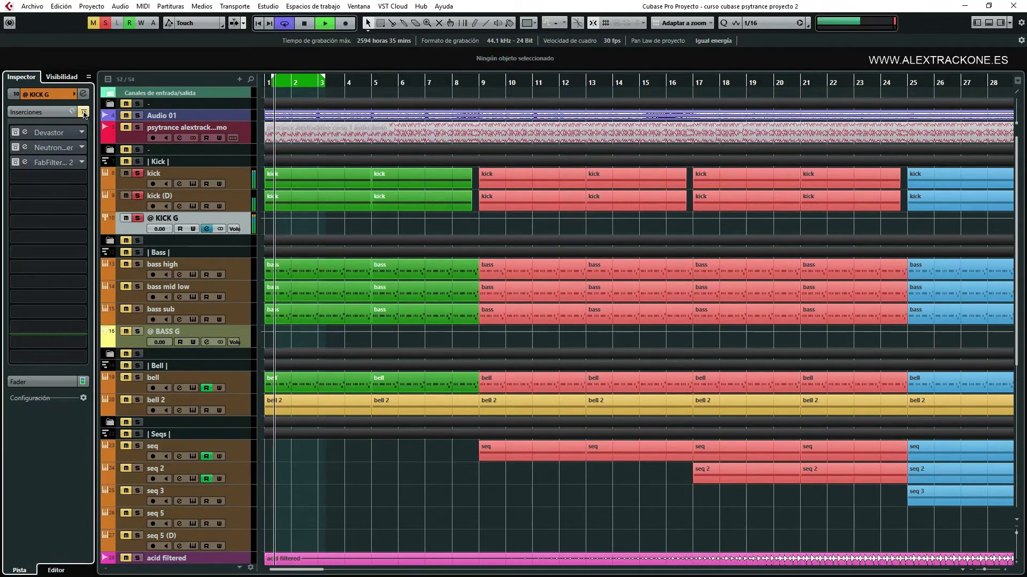
left_click(84, 114)
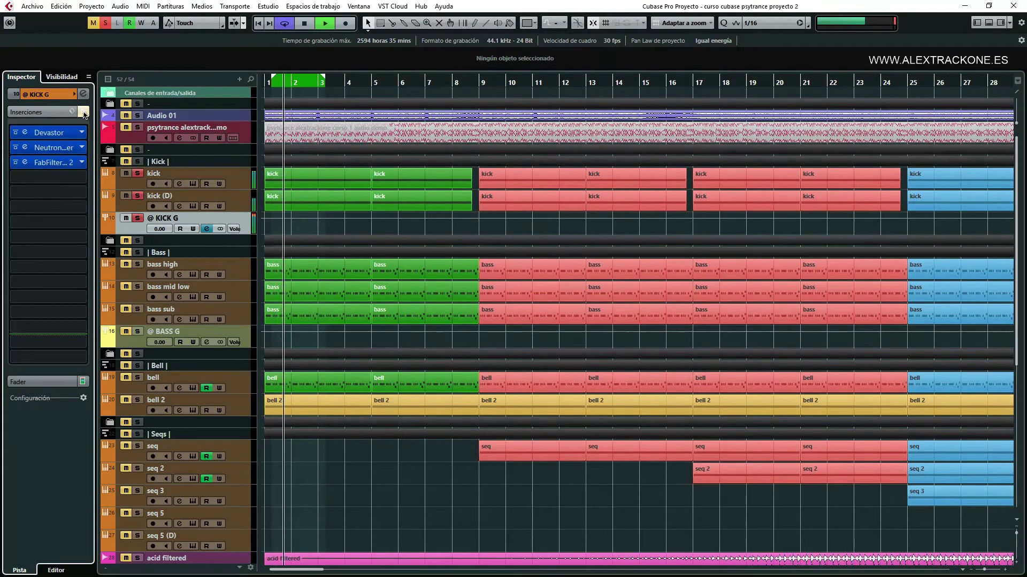
key("space")
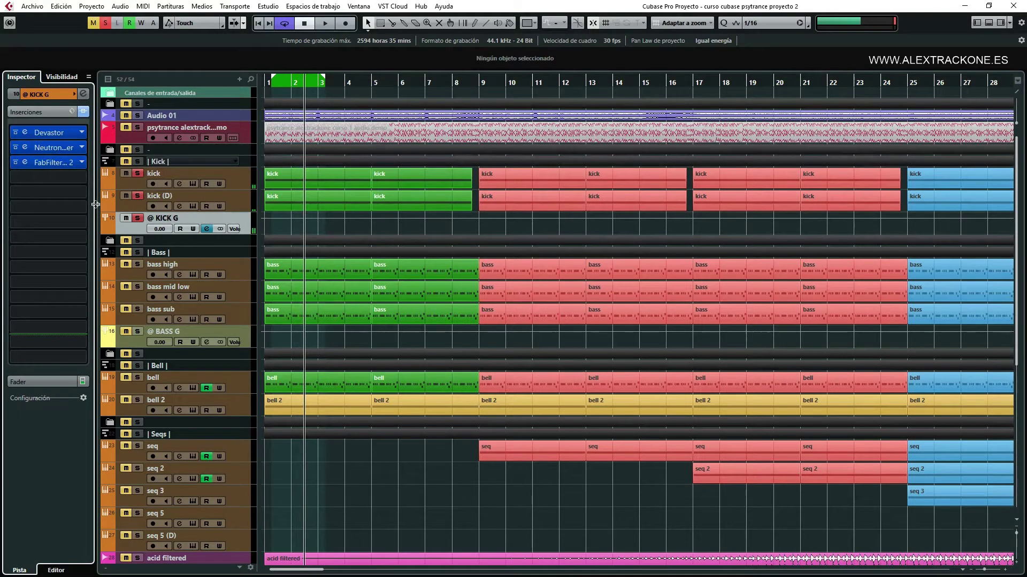
Open the Devastor, Neutron 2 Transient Shaper and FabFilter Pro-Q 2 inserts of @ KICK G to examine their settings
left_click(138, 187)
left_click(140, 231)
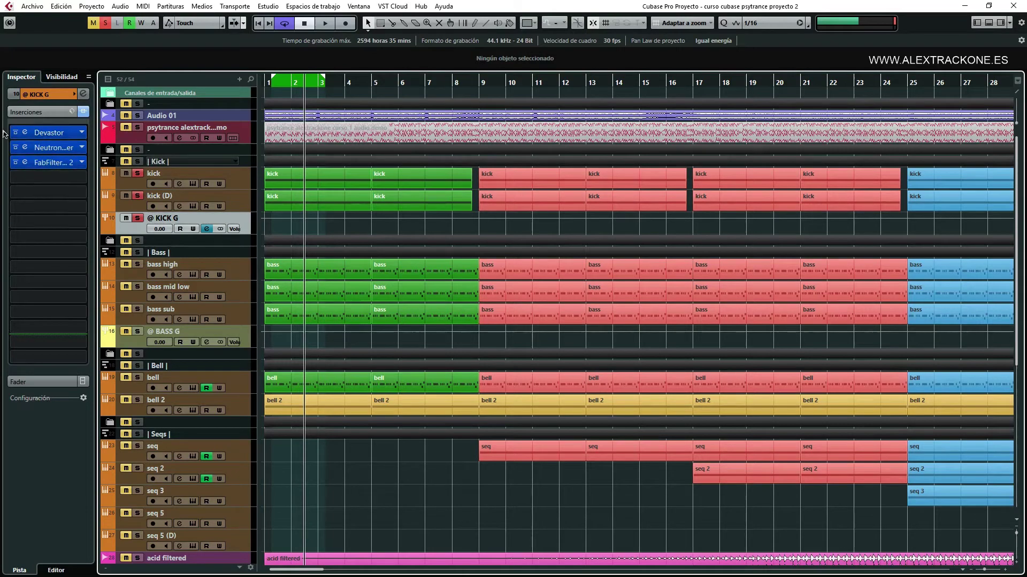
left_click(31, 135)
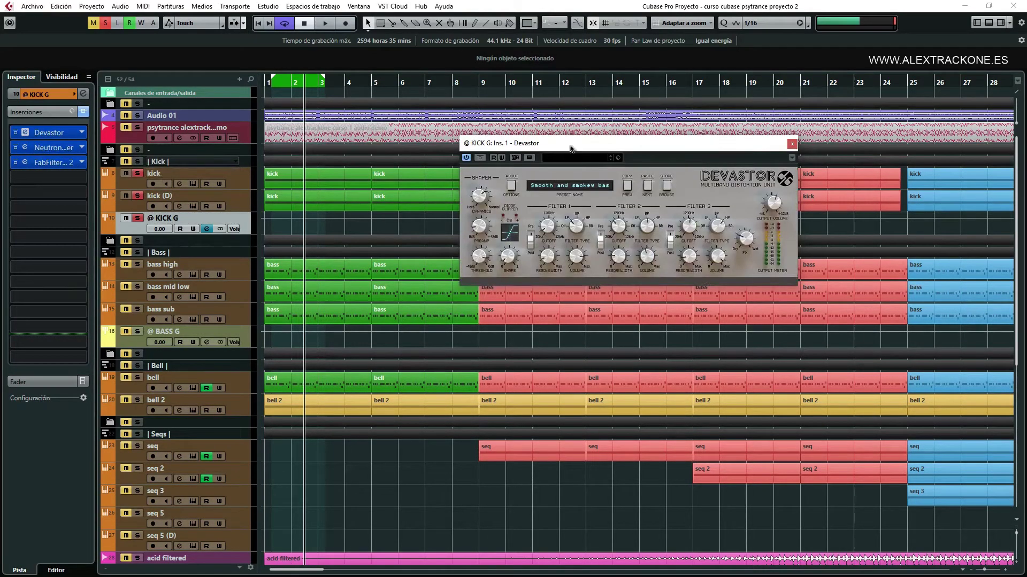
left_click_drag(568, 140, 709, 73)
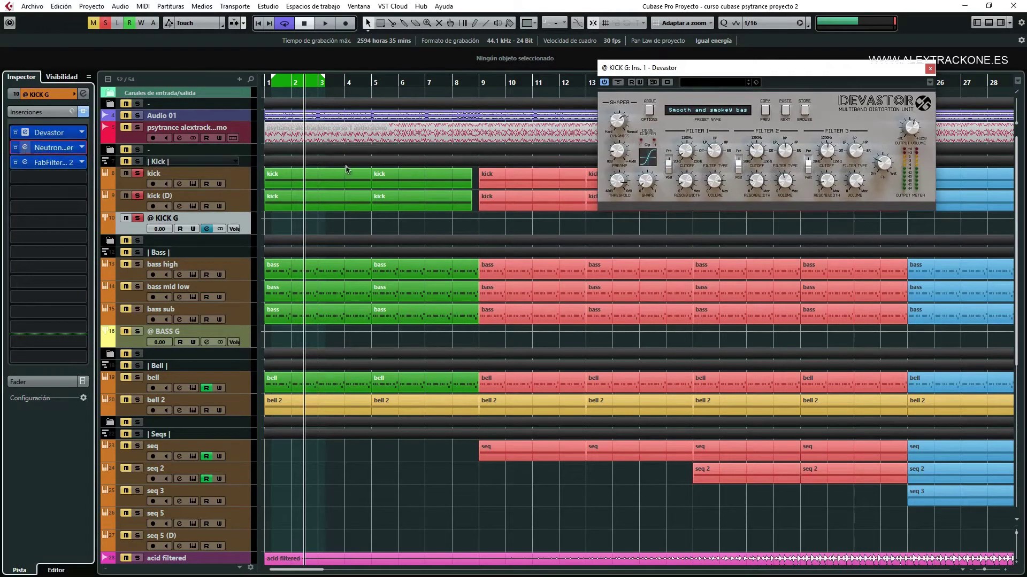
left_click(25, 147)
left_click_drag(443, 107, 619, 223)
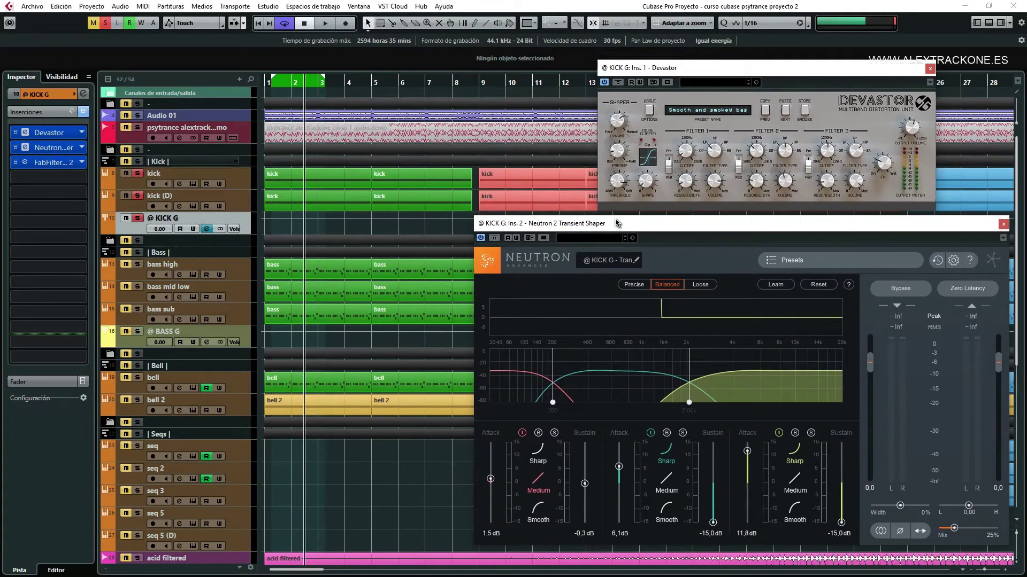
left_click(25, 162)
left_click_drag(497, 63, 275, 211)
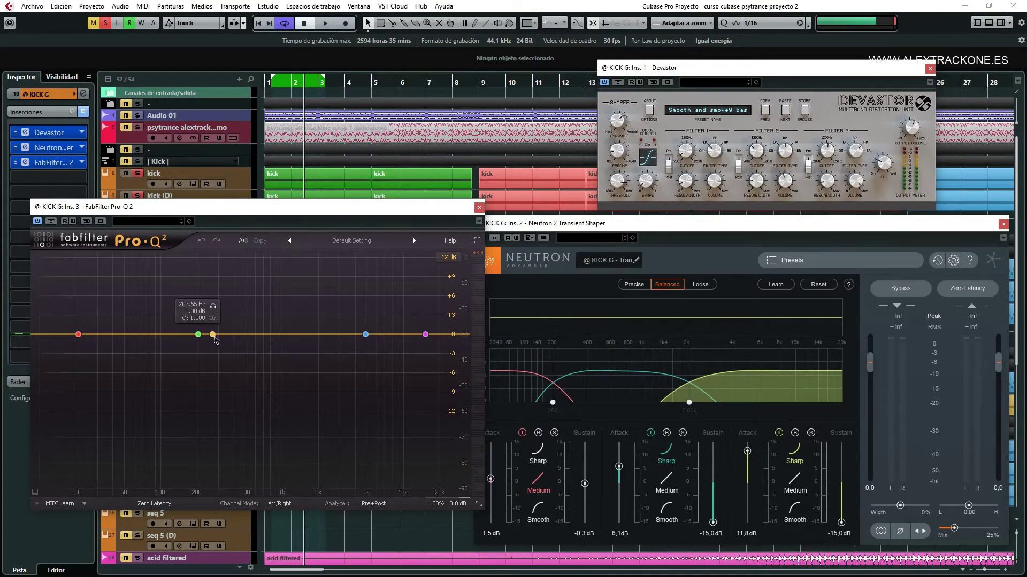
Bypass and close FabFilter Pro-Q 2, and arrange the Devastor and Neutron 2 Transient Shaper windows side by side
left_click(481, 208)
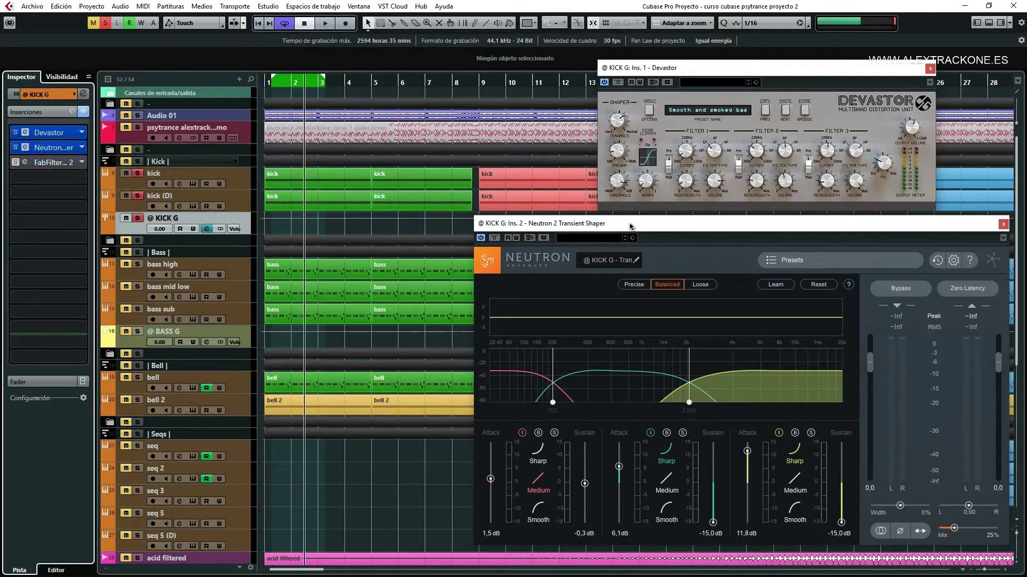
left_click_drag(727, 67, 275, 332)
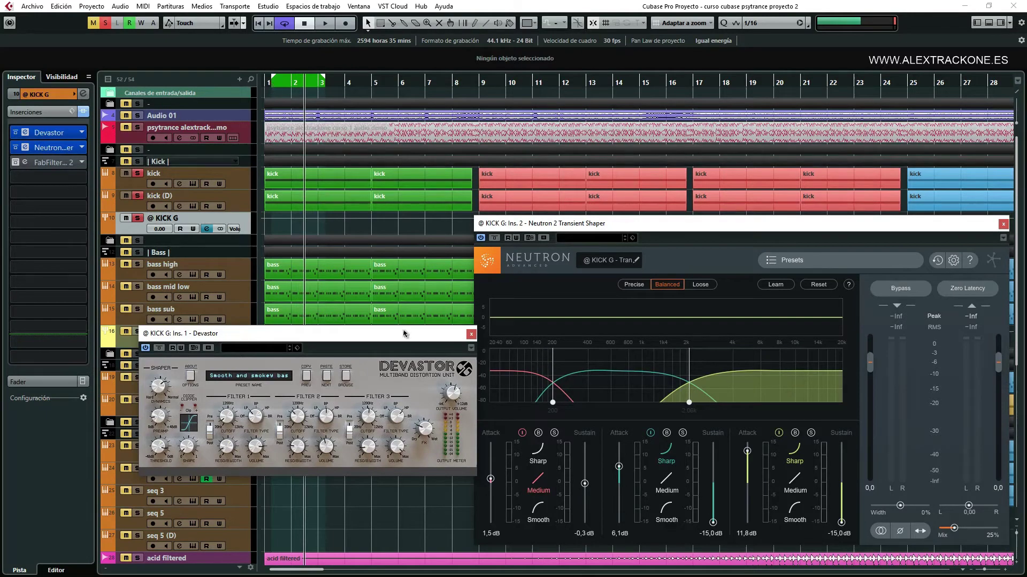
left_click_drag(403, 334, 365, 312)
left_click_drag(596, 225, 584, 208)
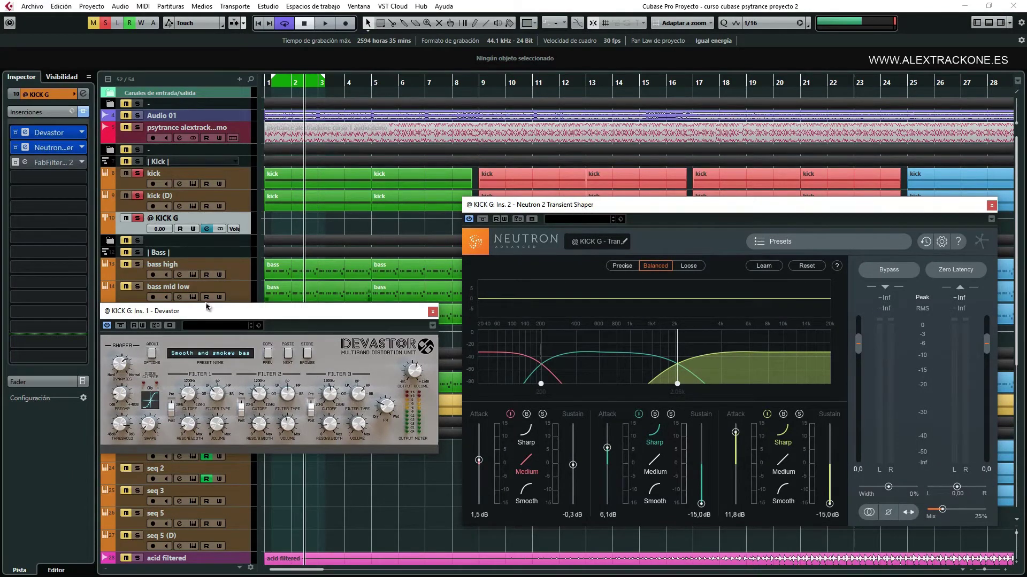
mouse_move(207, 313)
left_mouse_down()
mouse_move(221, 306)
mouse_move(209, 314)
left_mouse_up()
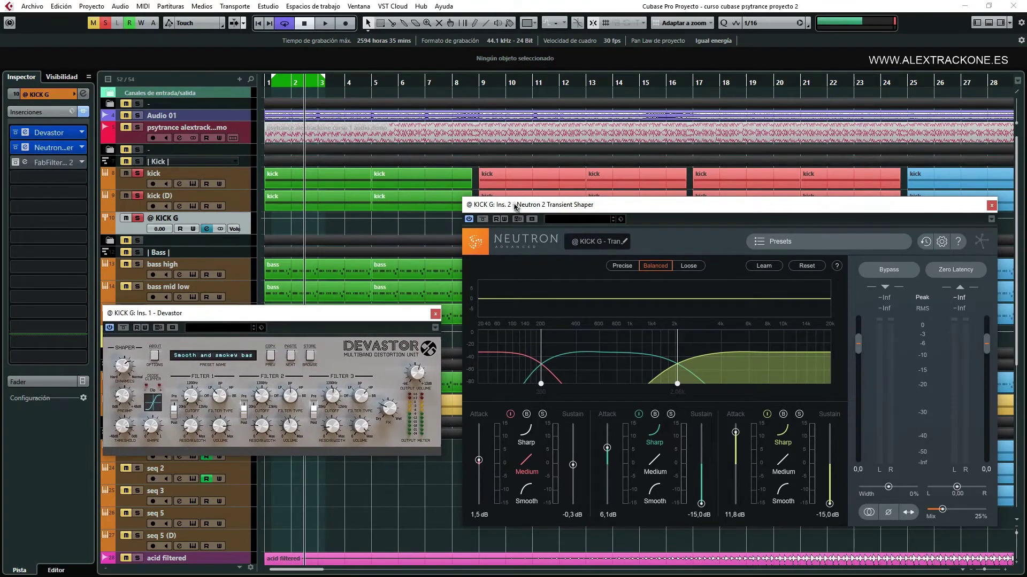
left_click_drag(510, 205, 507, 206)
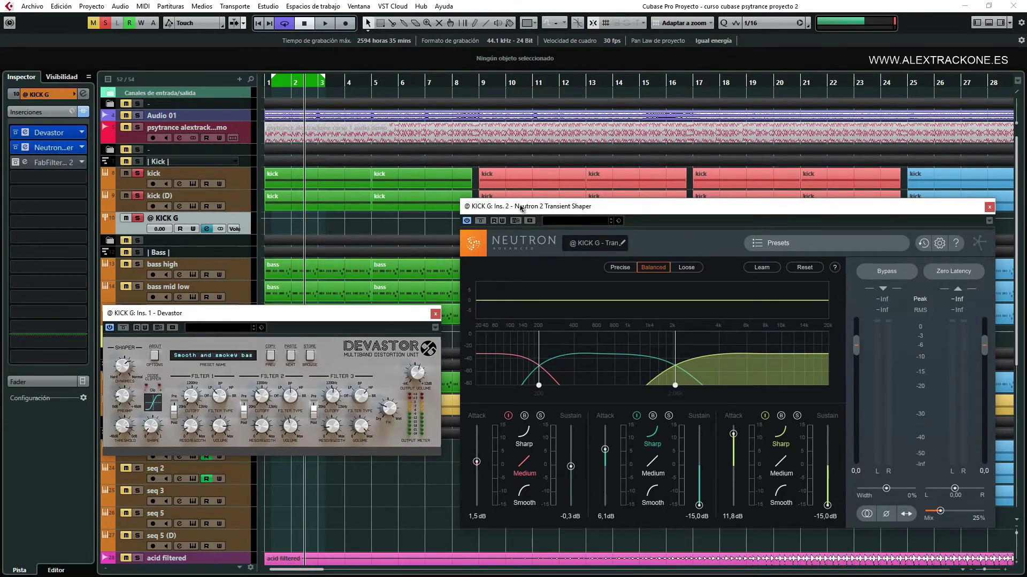
left_click_drag(517, 209, 519, 203)
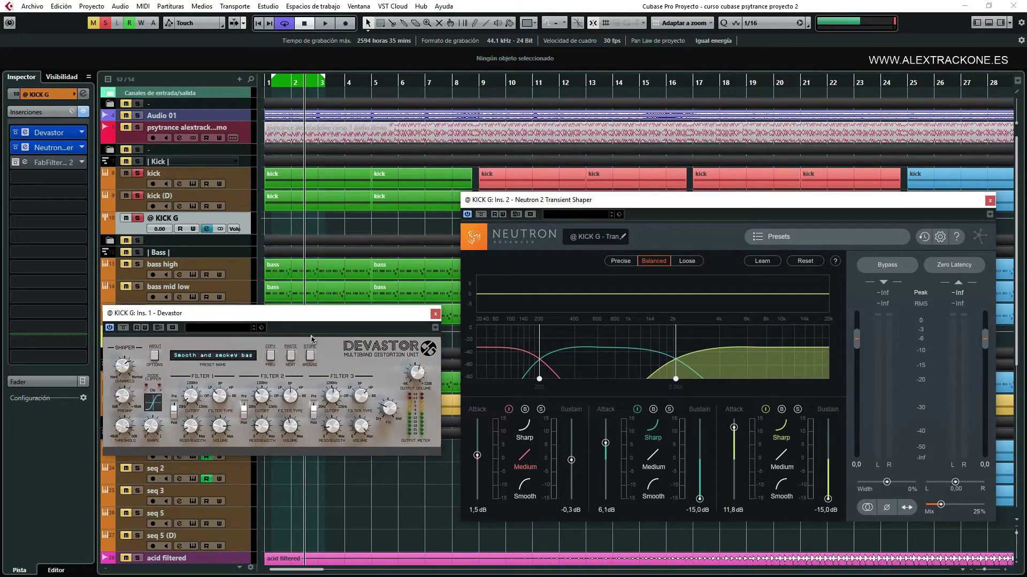
left_click_drag(309, 319, 312, 313)
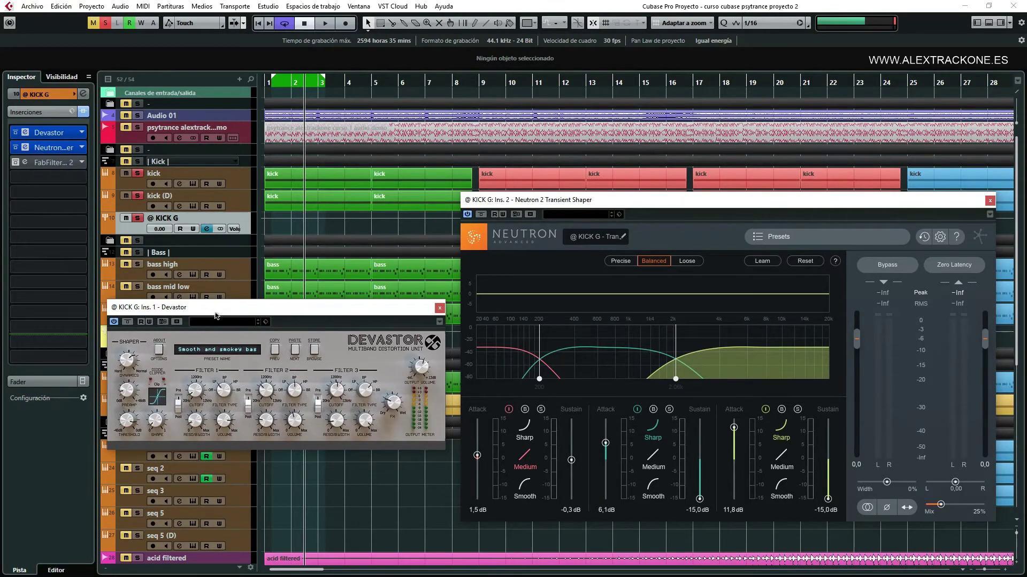
left_click_drag(215, 314, 214, 312)
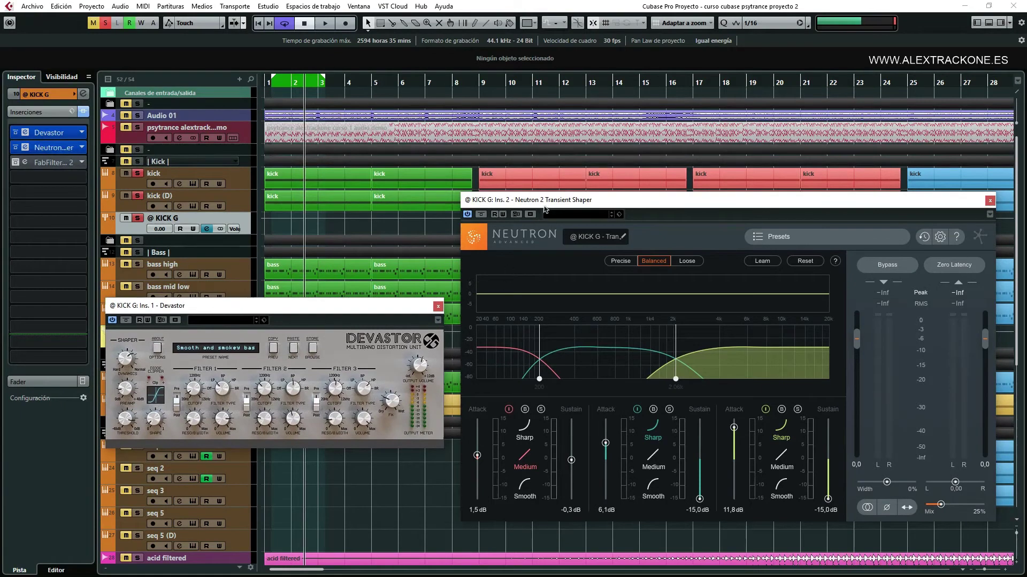
left_click_drag(549, 207, 541, 200)
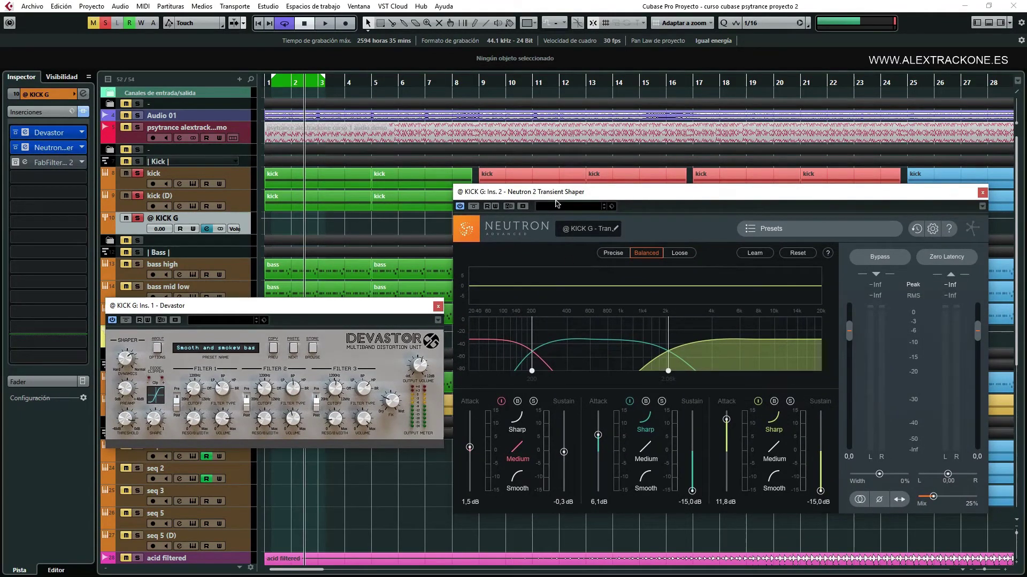
Close the Neutron 2 Transient Shaper window and play the kick loop from the start with all @ KICK G inserts bypassed
left_click(982, 192)
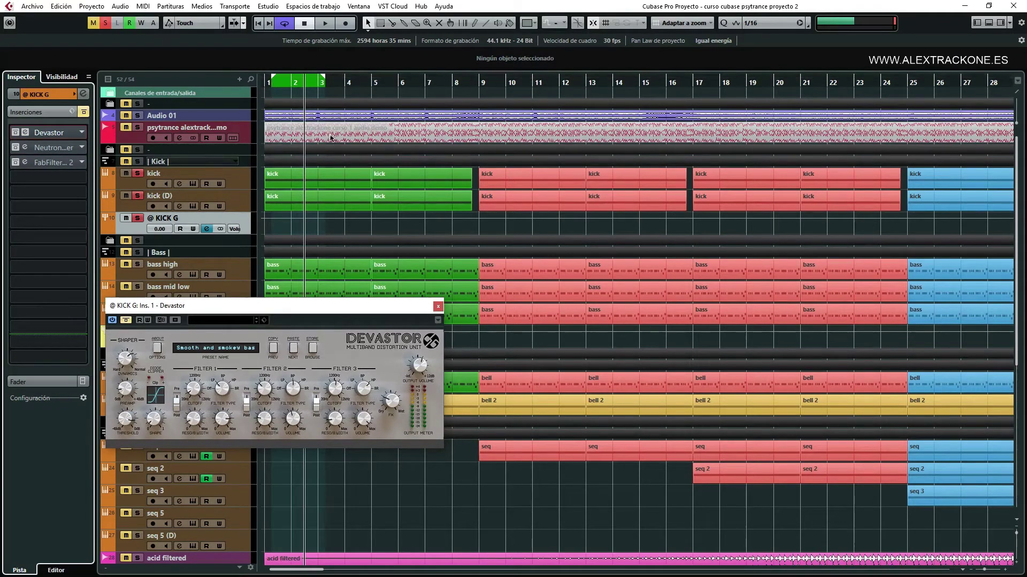
left_click(268, 84)
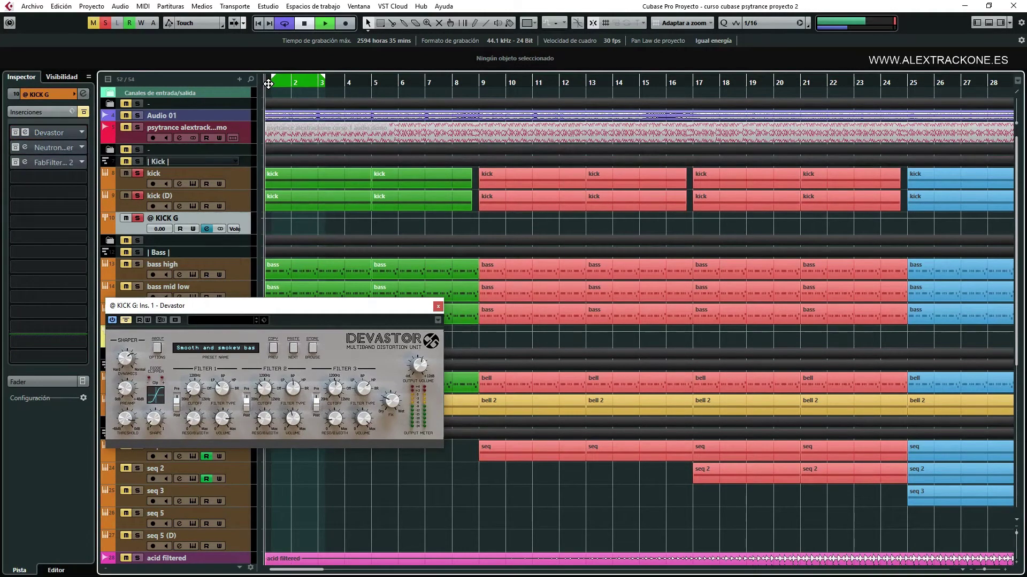
key("space")
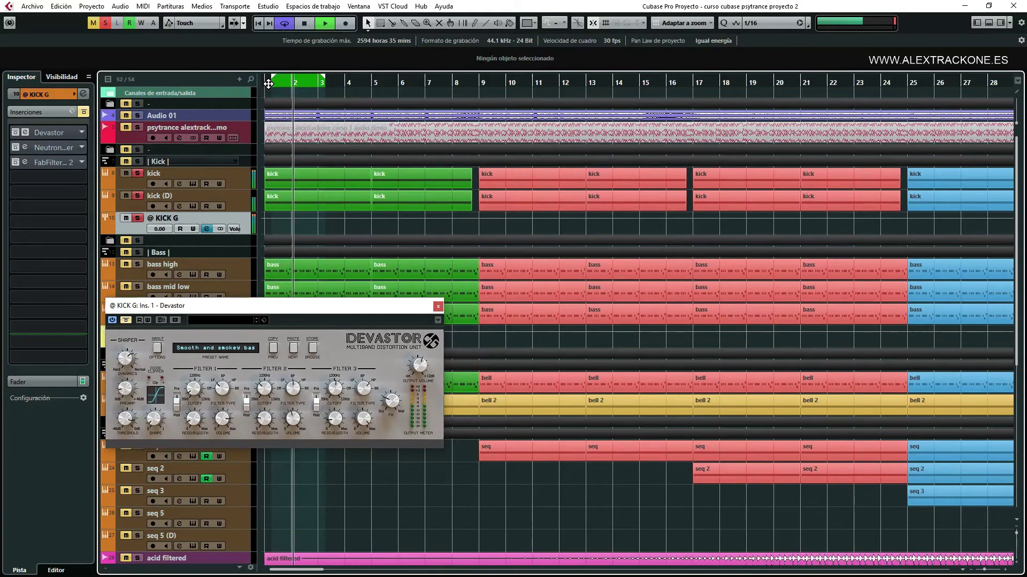
left_click(305, 24)
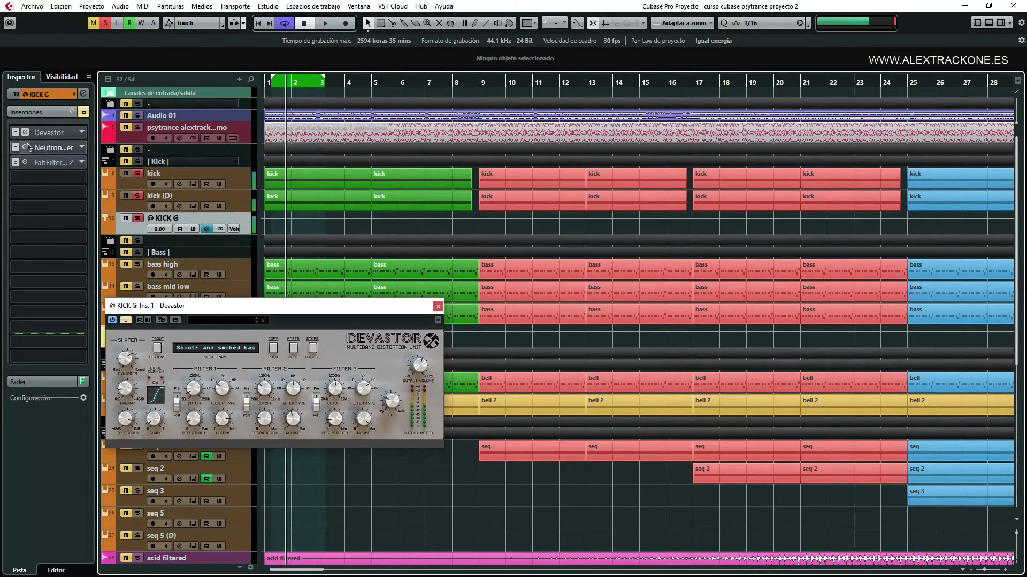
left_click(272, 85)
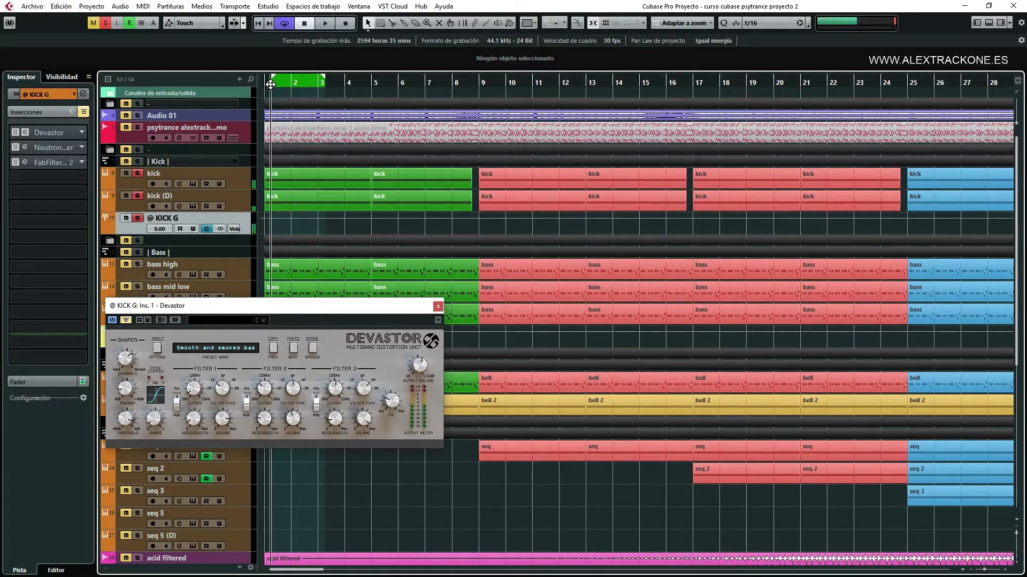
key("space")
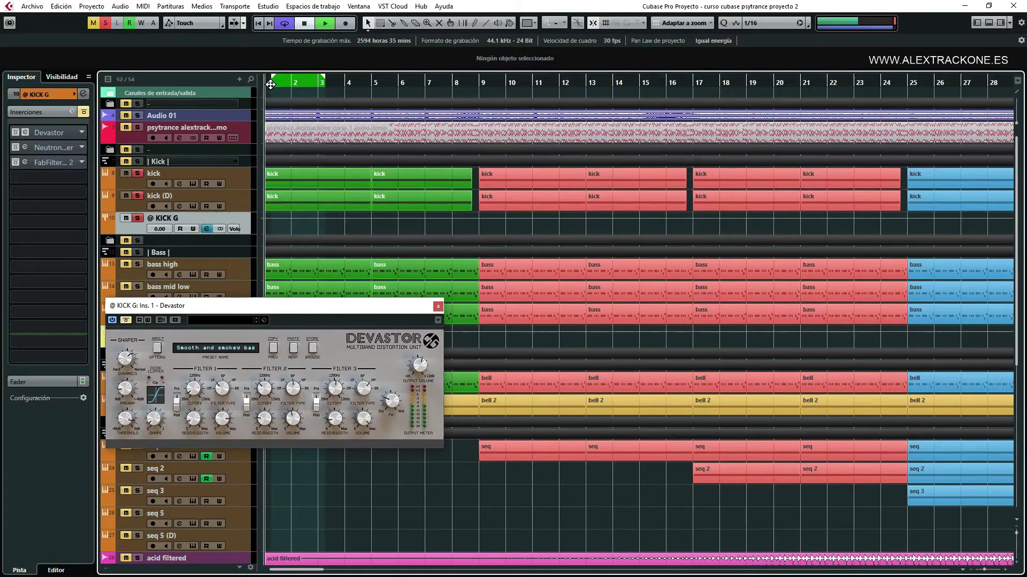
Toggle Devastor's bypass during playback to compare the kick with and without its distortion, leaving the insert active
left_click(18, 134)
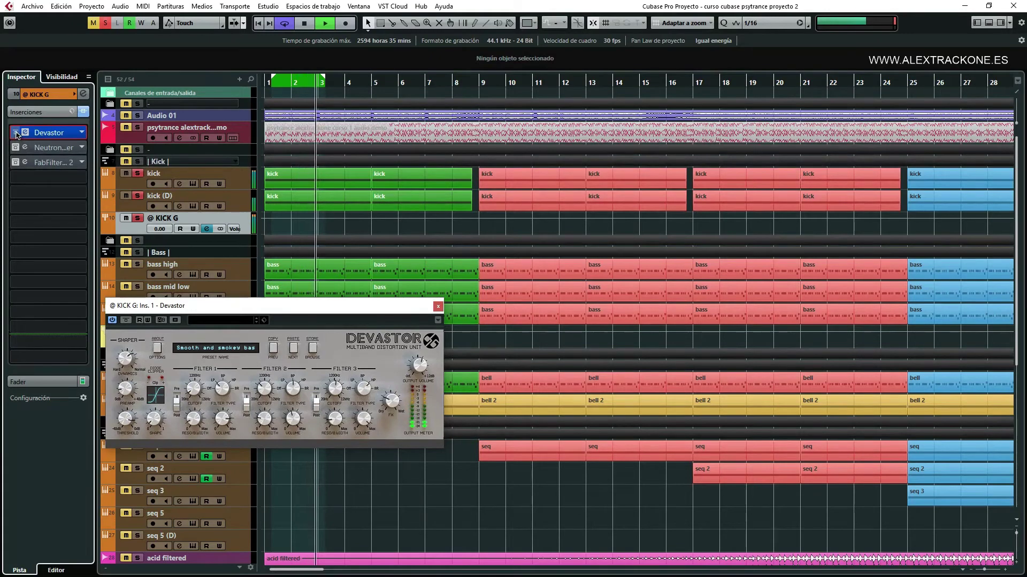
left_click(16, 133)
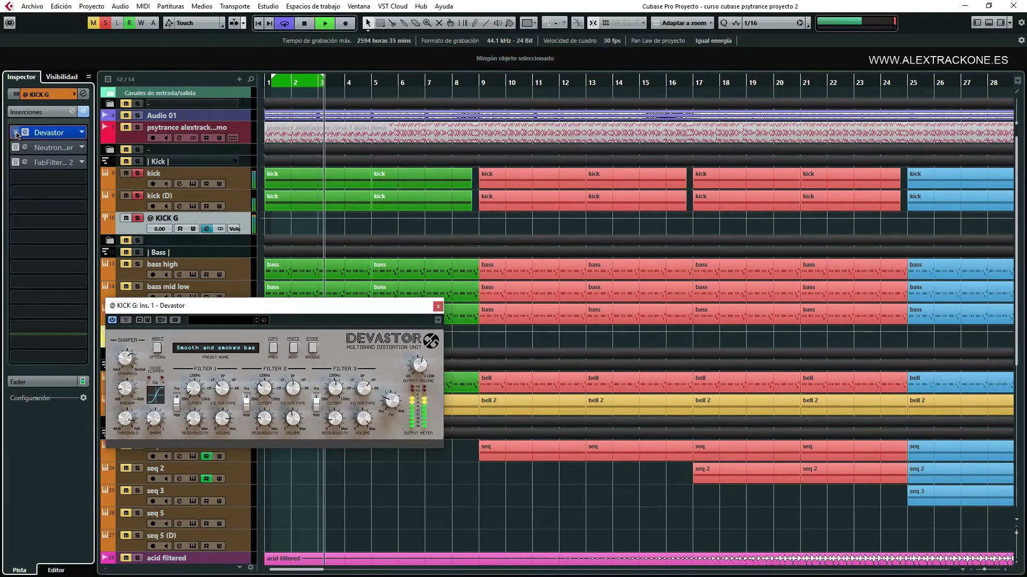
left_click(17, 133)
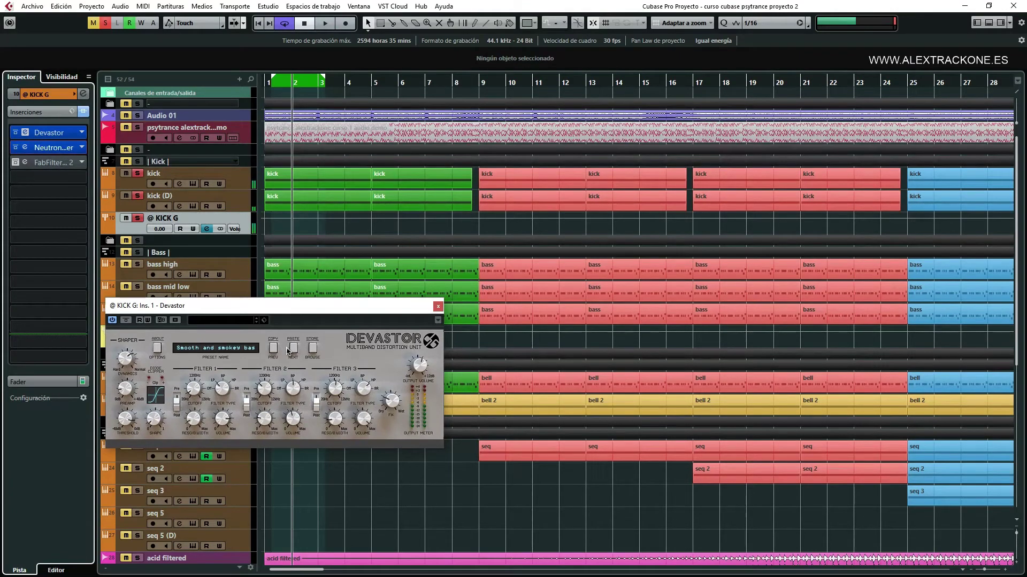
Open the @ KICK G group's Neutron 2 Transient Shaper, close it again, and move the Devastor window to the upper part of the arrangement
left_click(30, 148)
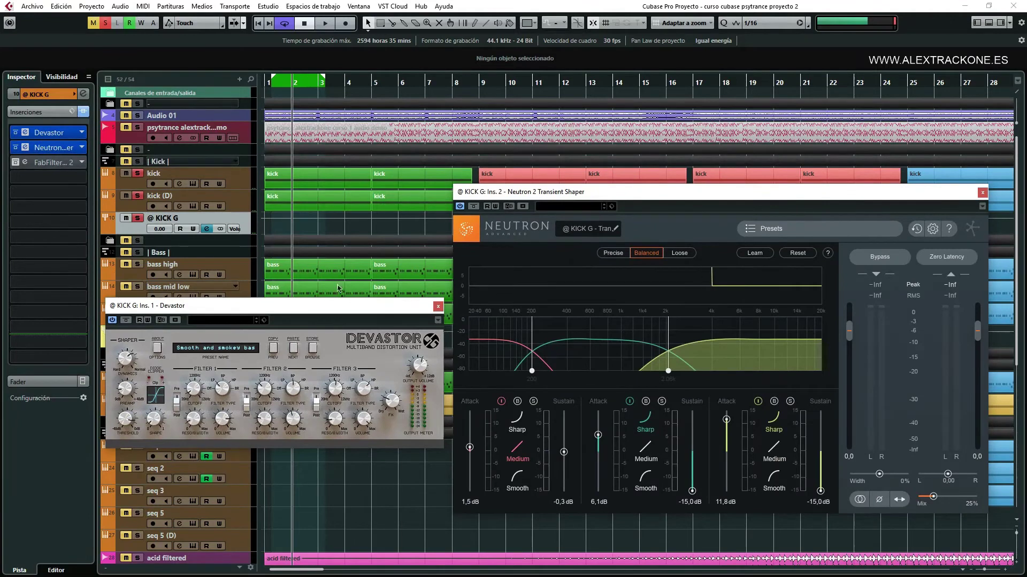
left_click(982, 193)
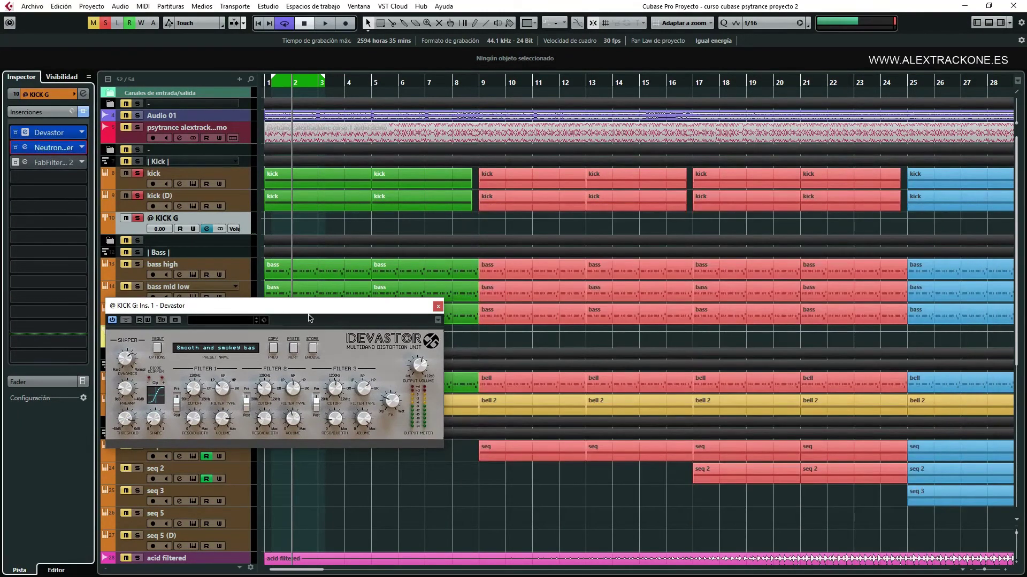
left_click_drag(308, 314, 563, 112)
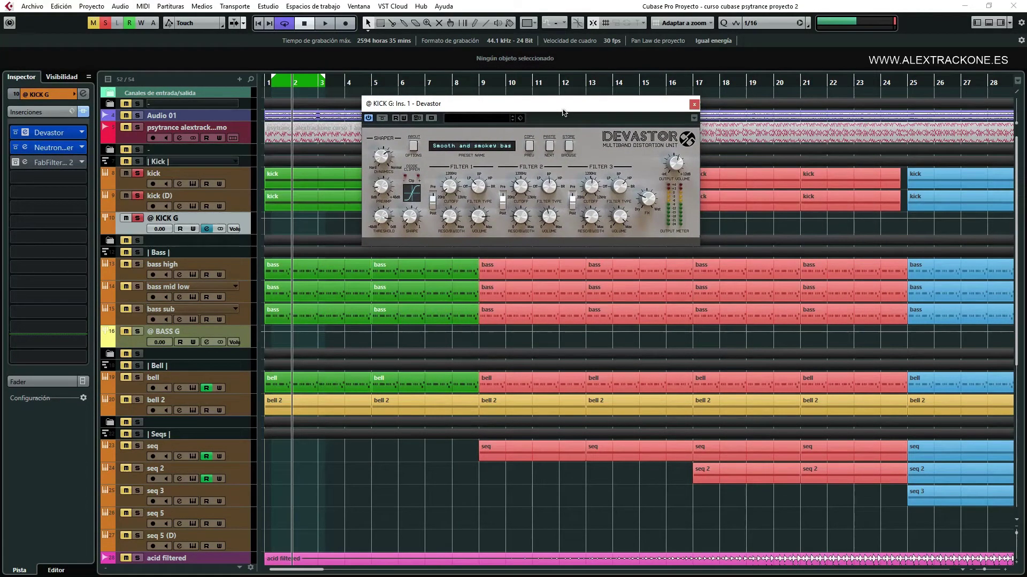
left_click_drag(538, 113, 549, 114)
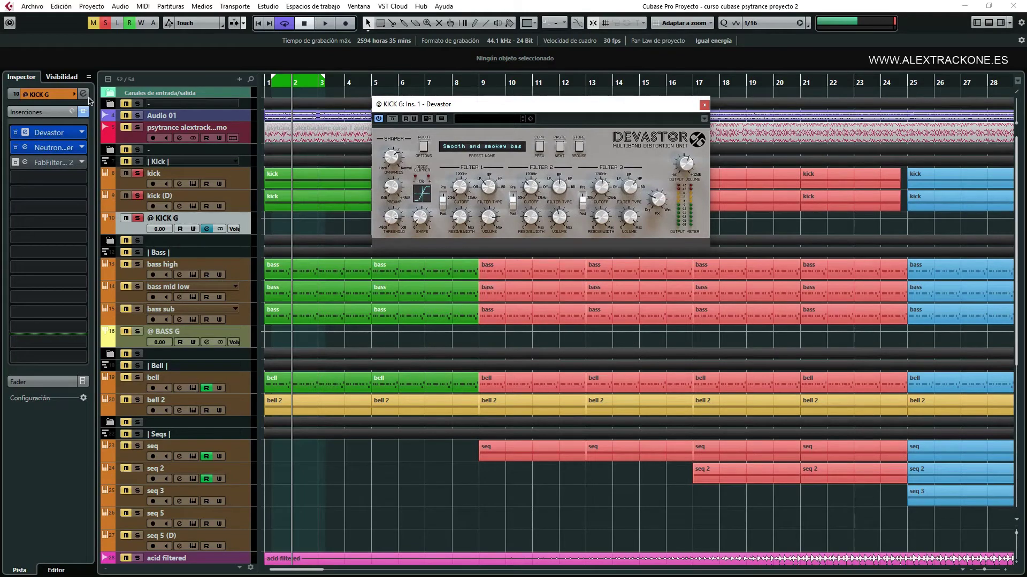
Inspect the FabFilter Pro-Q 2 bands and the Neutron 2 Transient Shaper settings on @ KICK G, closing each plug-in after viewing it
left_click(25, 162)
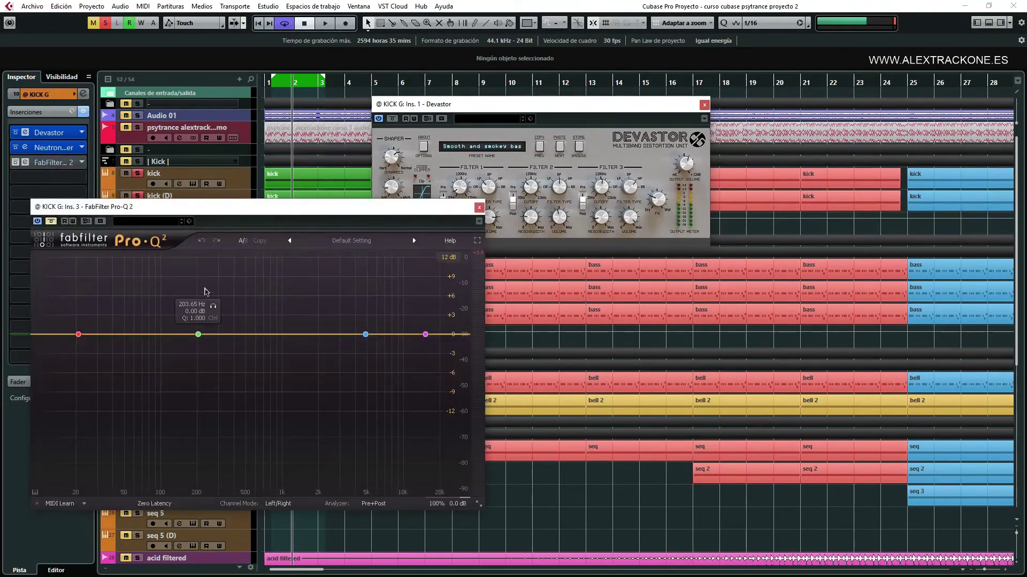
mouse_move(217, 323)
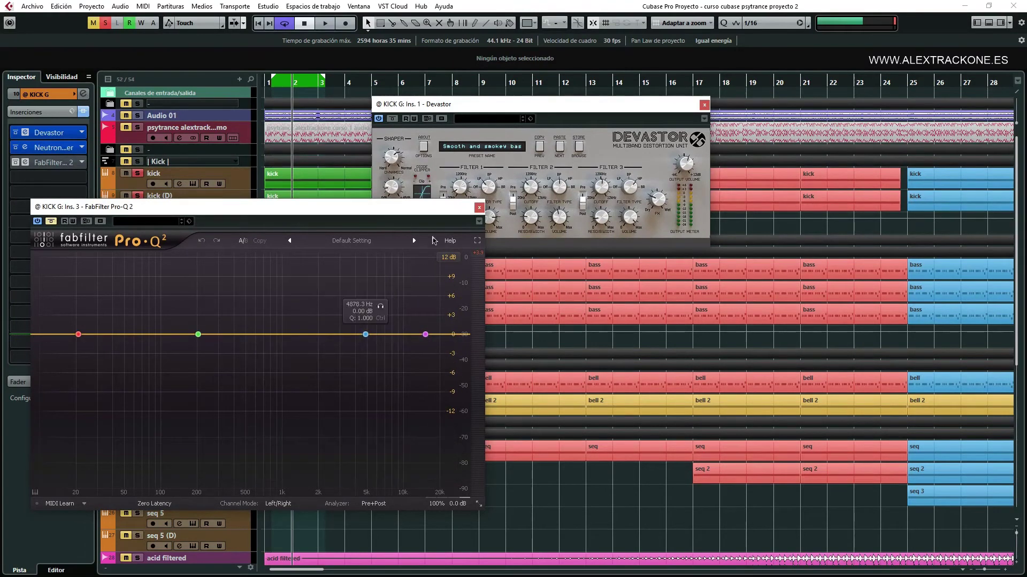
left_click(479, 208)
left_click_drag(508, 104, 554, 100)
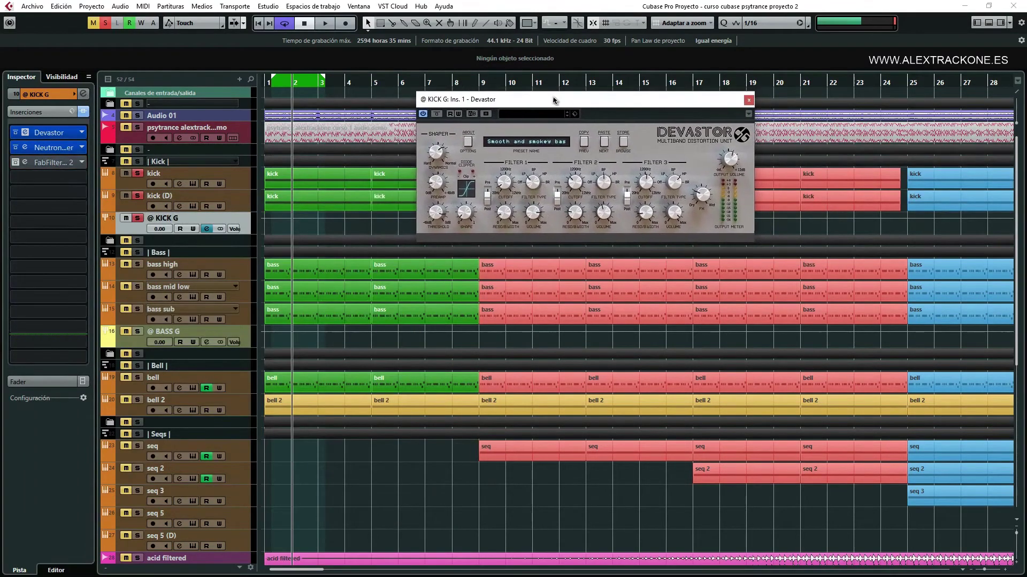
left_click(30, 149)
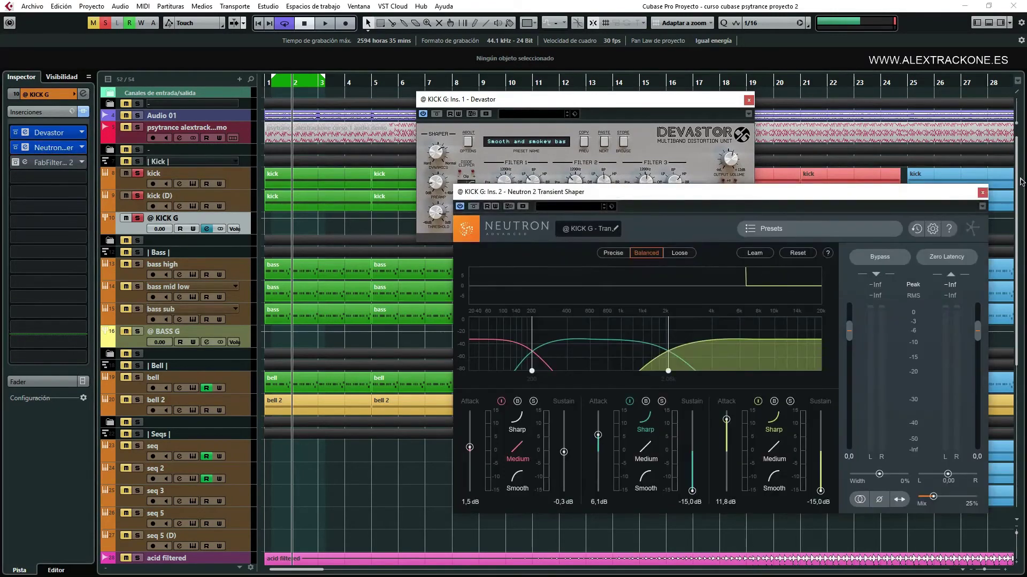
left_click(982, 192)
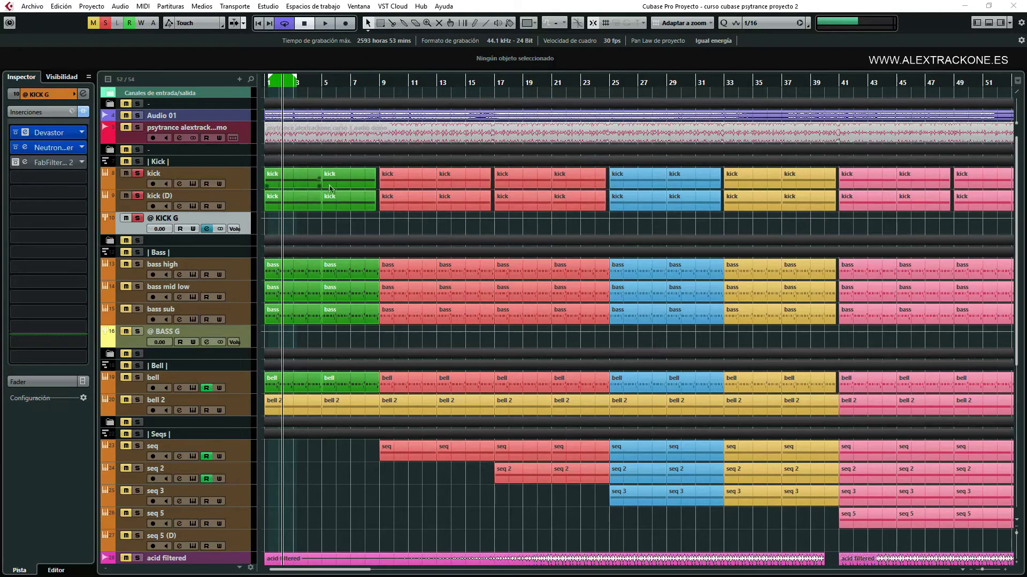
Reopen Devastor on @ KICK G and place its window over the upper tracks to examine its controls
left_click(25, 133)
left_click_drag(618, 128, 602, 131)
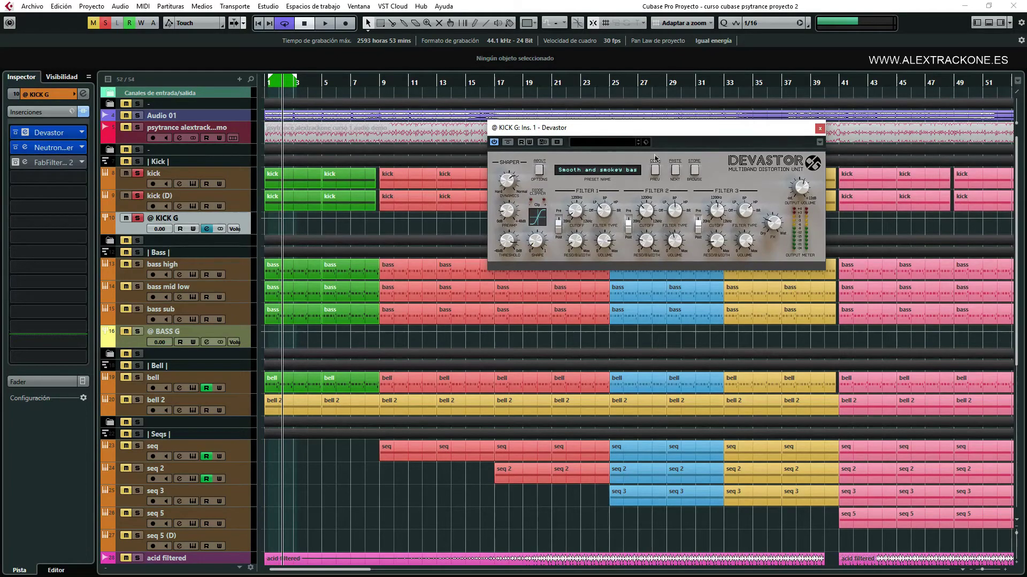
left_click_drag(637, 131, 609, 120)
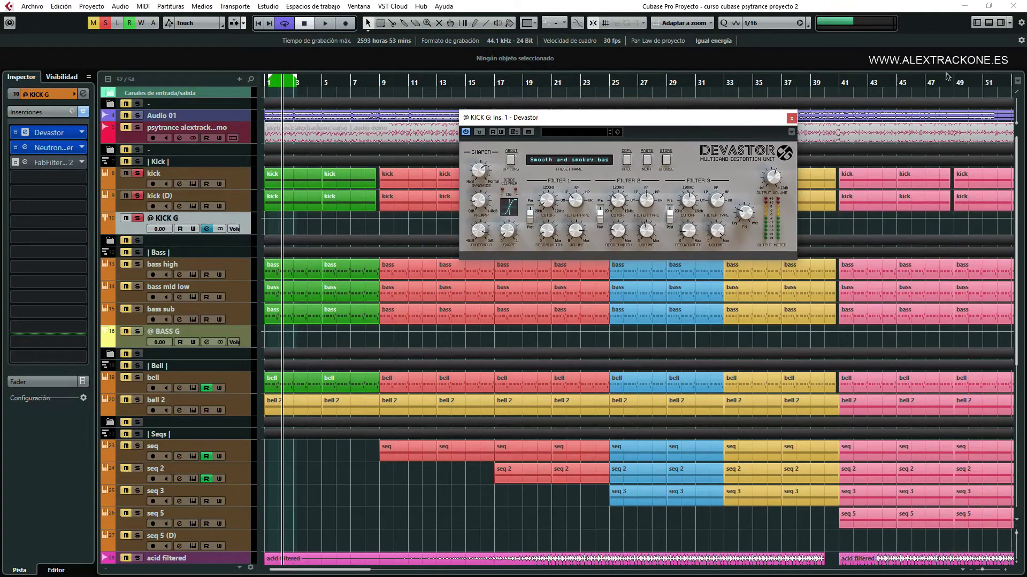
left_click(791, 117)
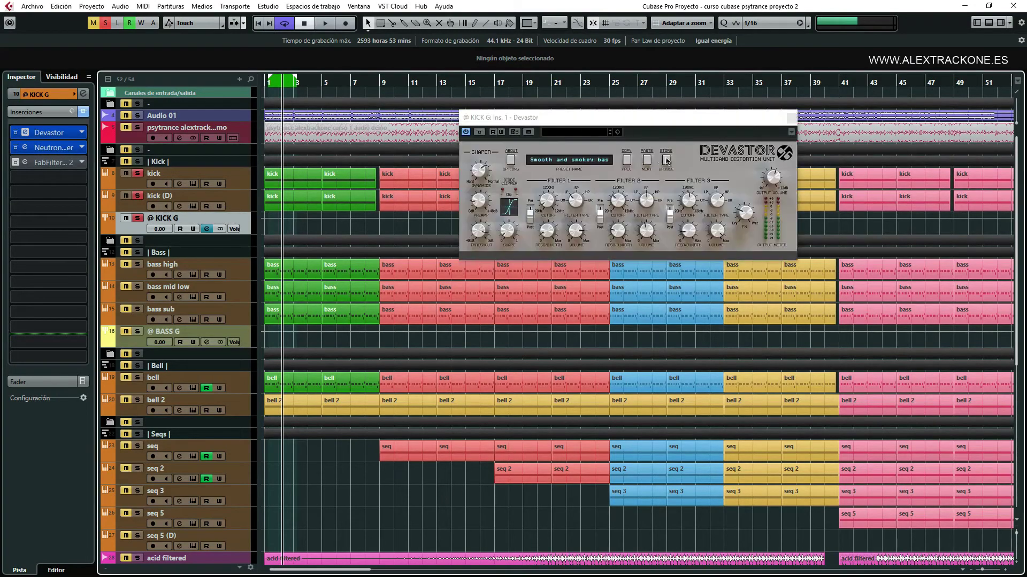
left_click_drag(609, 118, 687, 98)
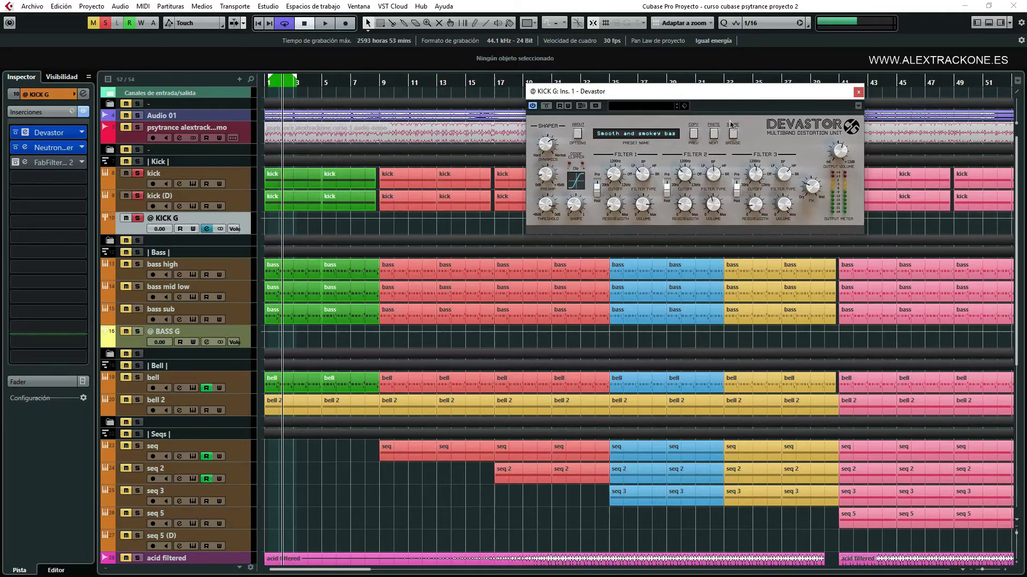
mouse_move(705, 95)
left_mouse_down()
mouse_move(702, 104)
mouse_move(691, 91)
left_mouse_up()
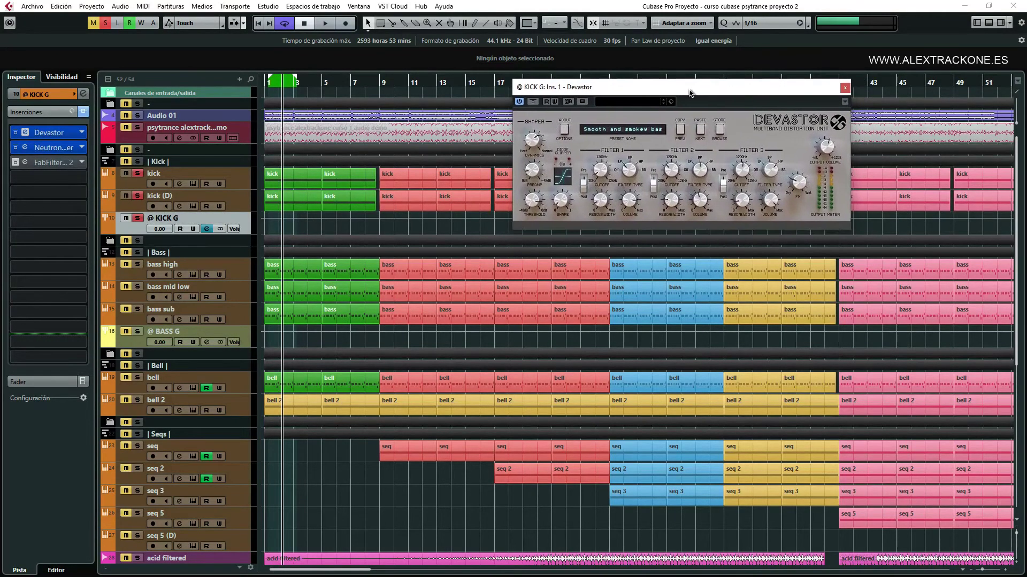
View the Smooth and smokey bass preset in the _Basses folder of Devastor's preset browser, and close the browser
left_click(720, 131)
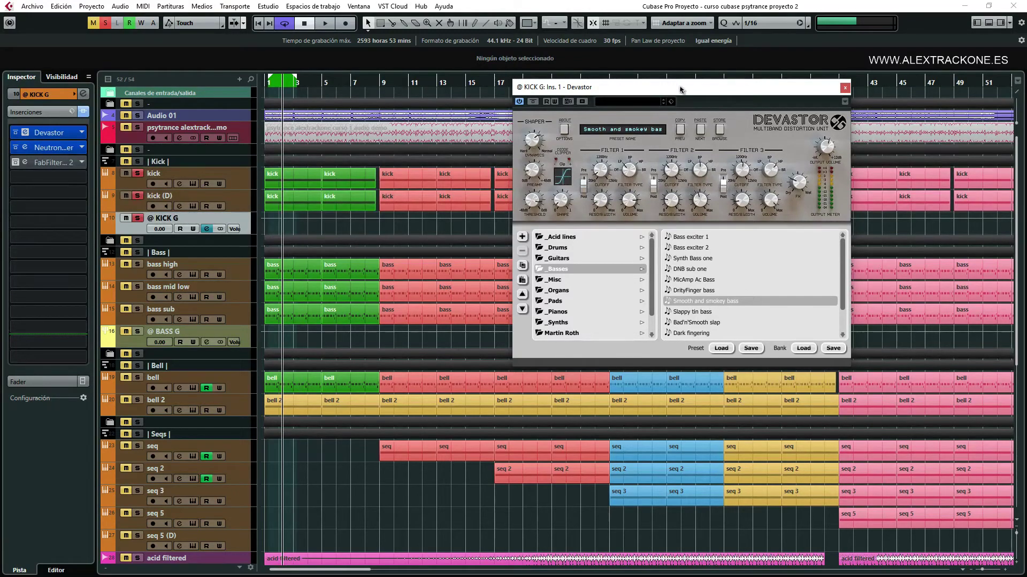
left_click(720, 133)
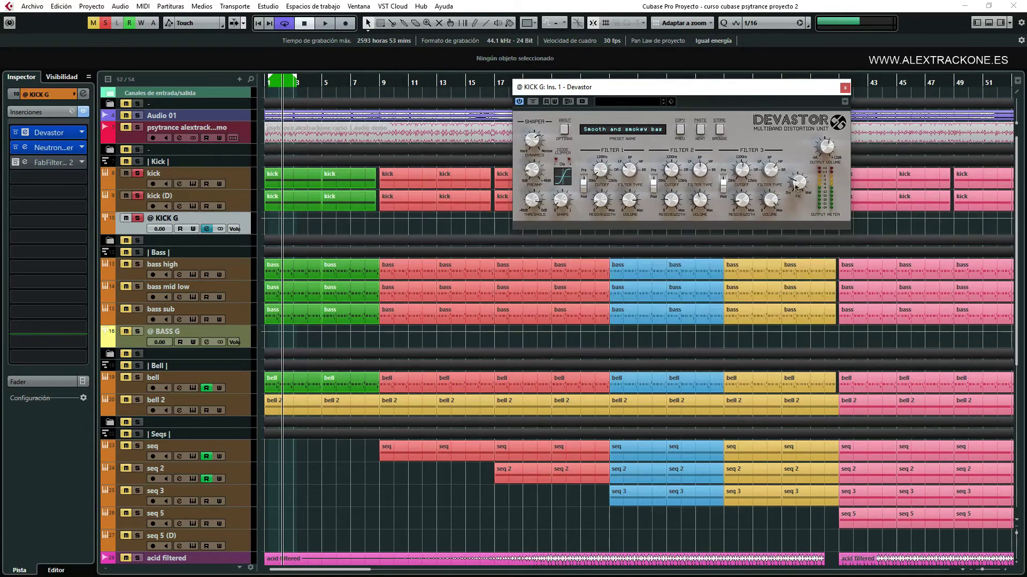
left_click_drag(804, 87, 818, 179)
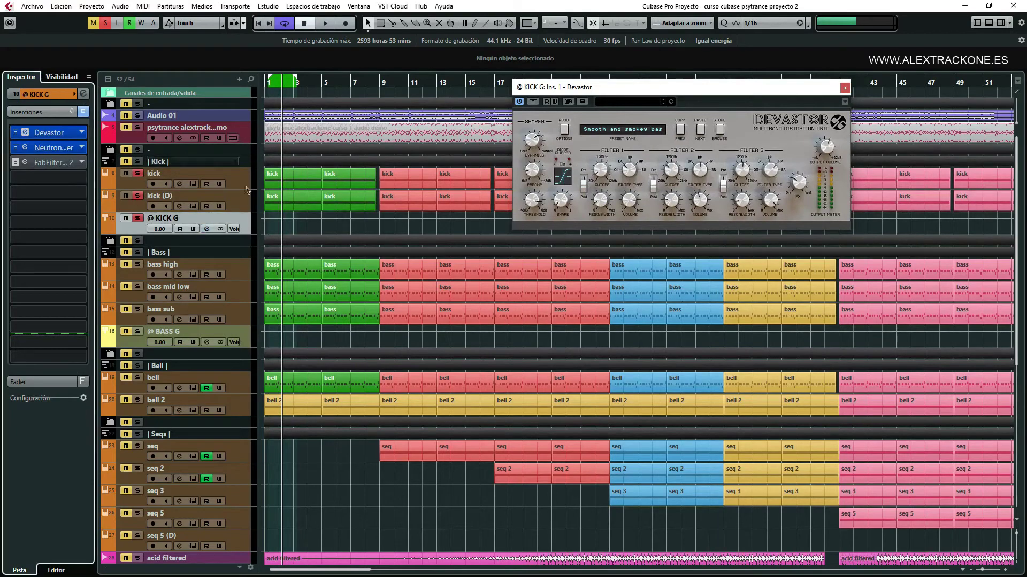
Open the @ KICK G channel settings and place the window below Devastor
left_click(83, 95)
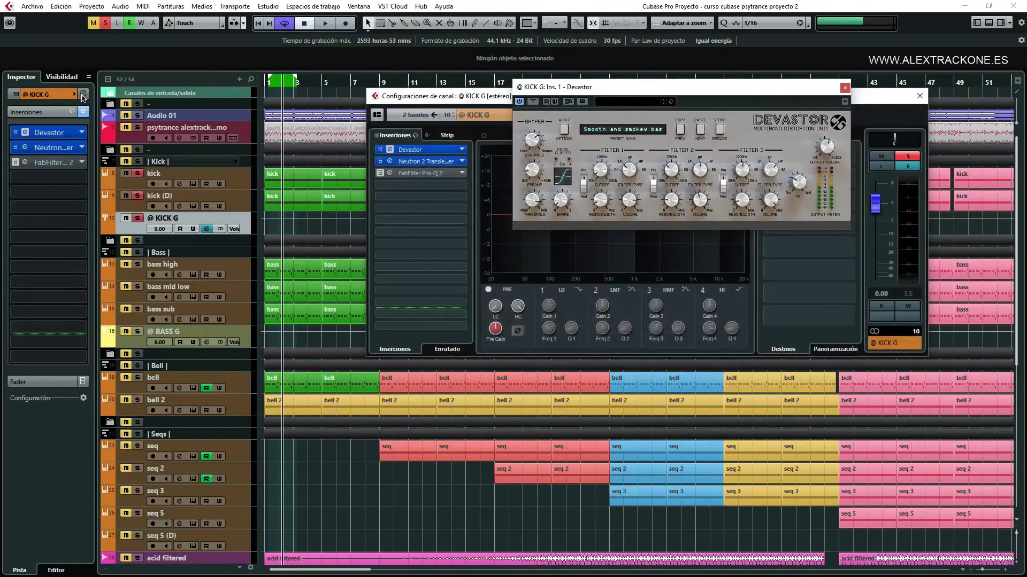
left_click_drag(487, 104, 422, 249)
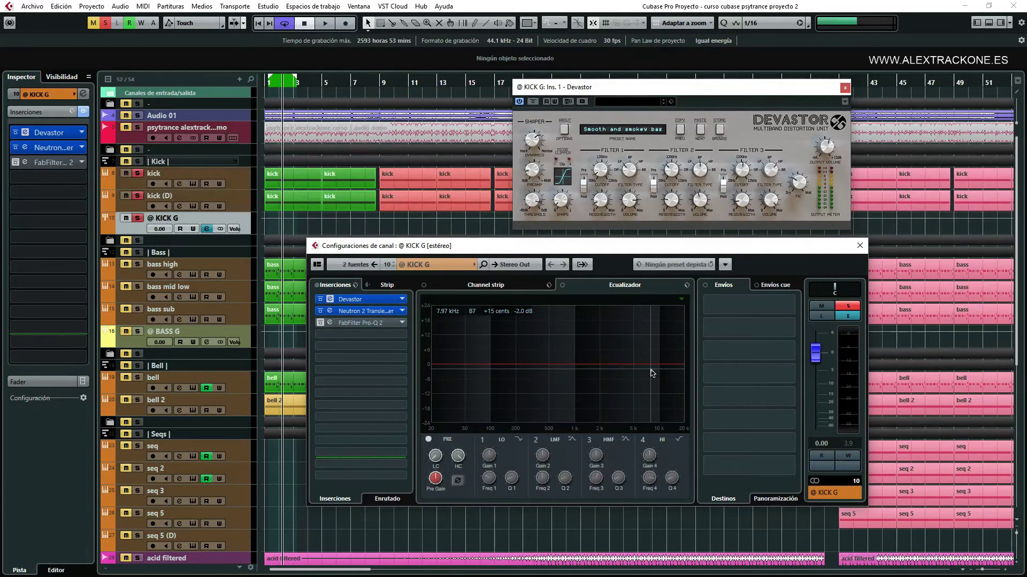
Boost the highs in the @ KICK G channel equalizer with a band 4 shelf of 10.7 dB at 609.8 Hz, and check its values
left_click_drag(580, 364, 574, 335)
left_click_drag(650, 351, 614, 346)
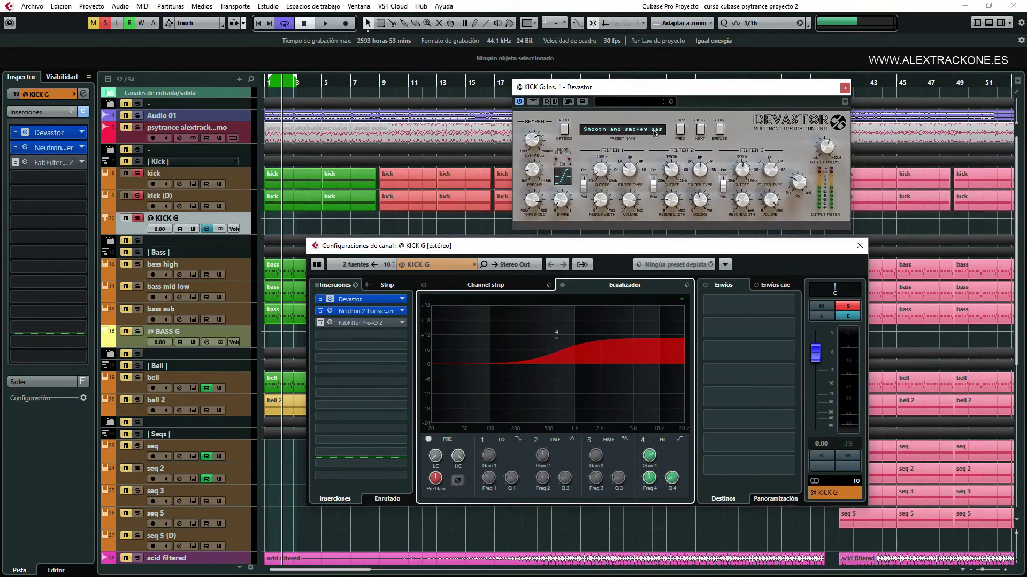
left_click(804, 192)
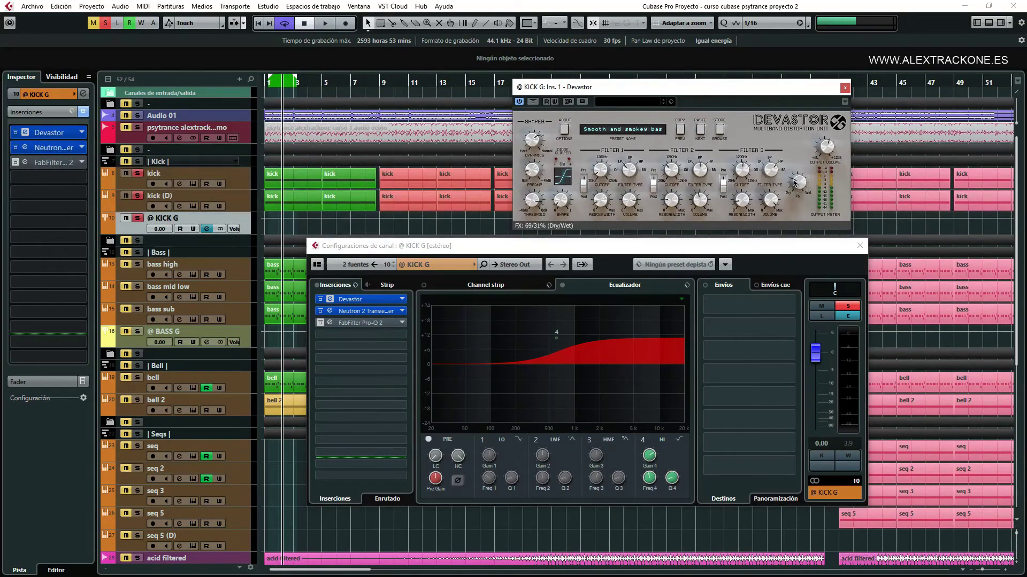
left_click(682, 300)
left_click(682, 301)
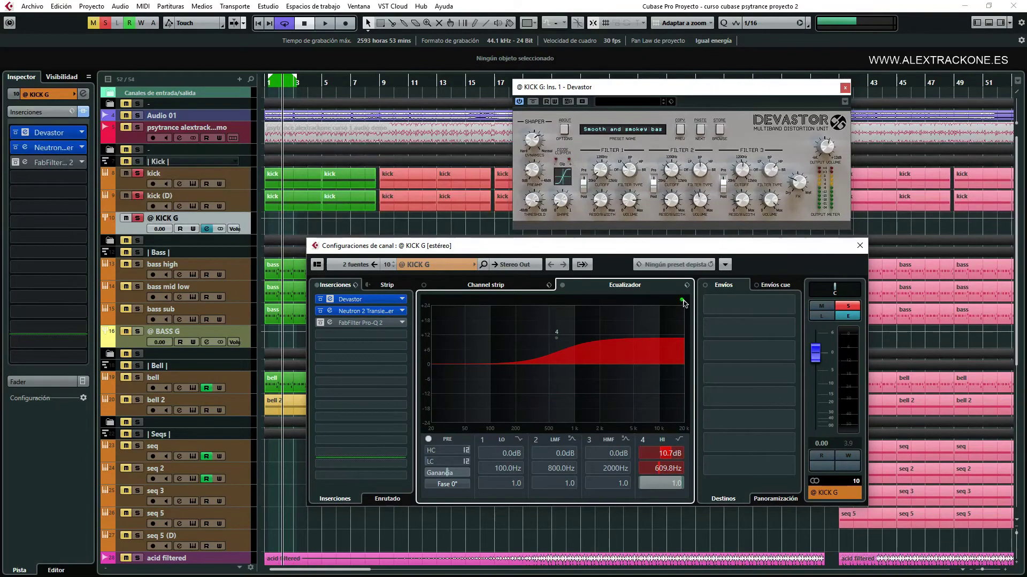
left_click(682, 301)
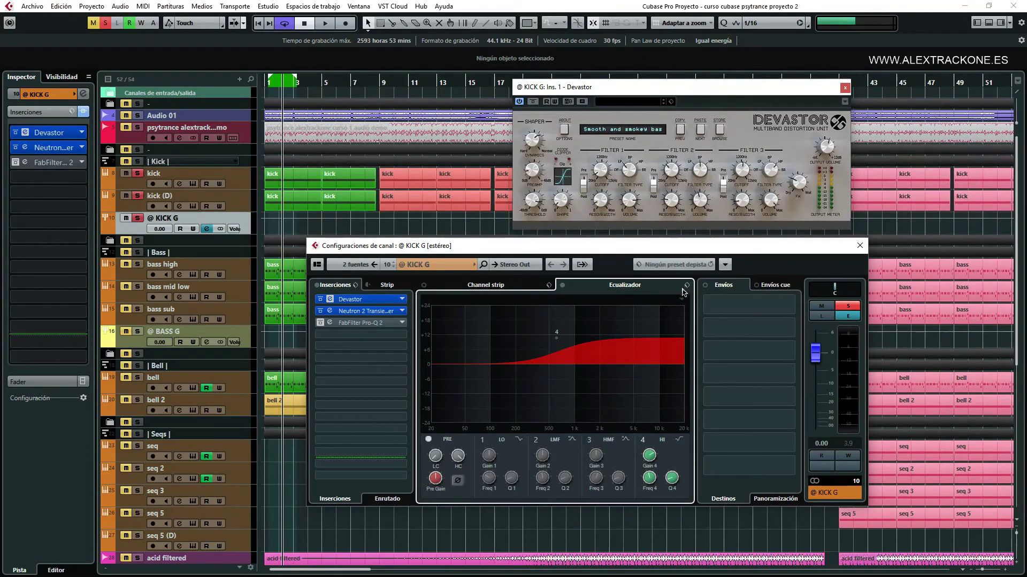
Load an equalizer preset that flattens the @ KICK G channel's curve
left_click(683, 289)
left_click(700, 300)
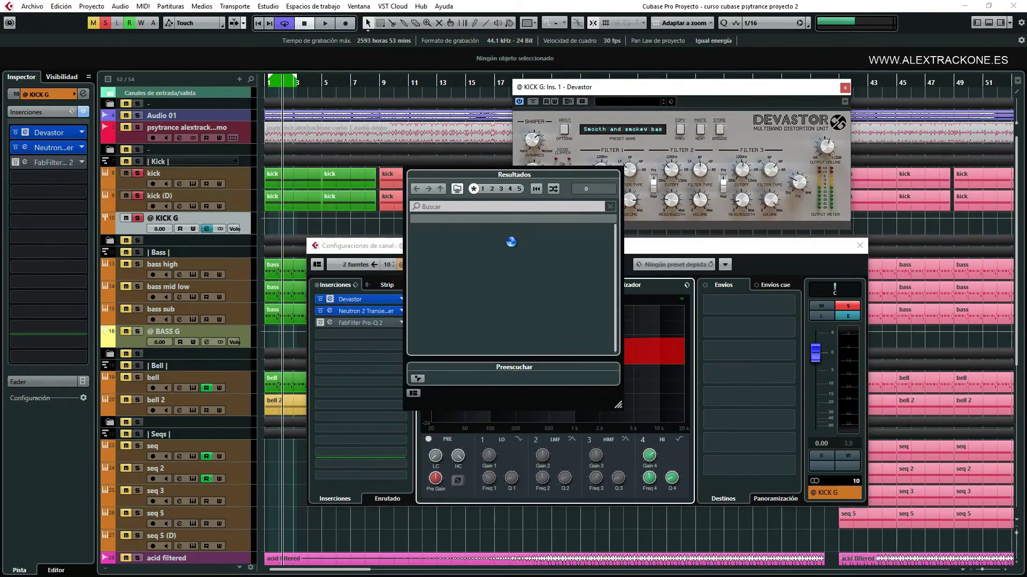
double_click(451, 229)
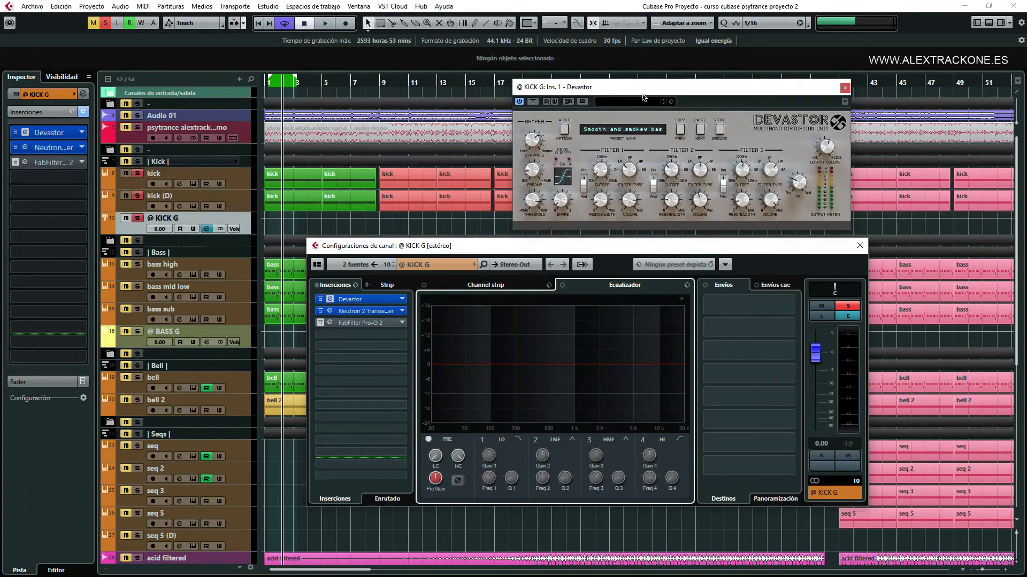
Close Devastor, open Neutron 2 Transient Shaper from the @ KICK G channel's inserts, and position its window to examine its three-band settings
left_click_drag(679, 86, 652, 79)
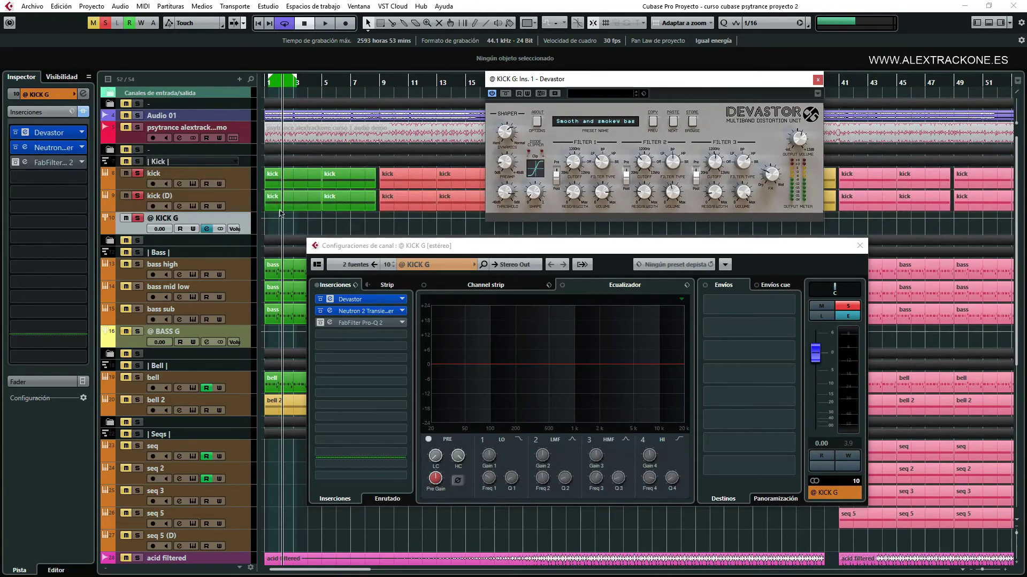
left_click(818, 80)
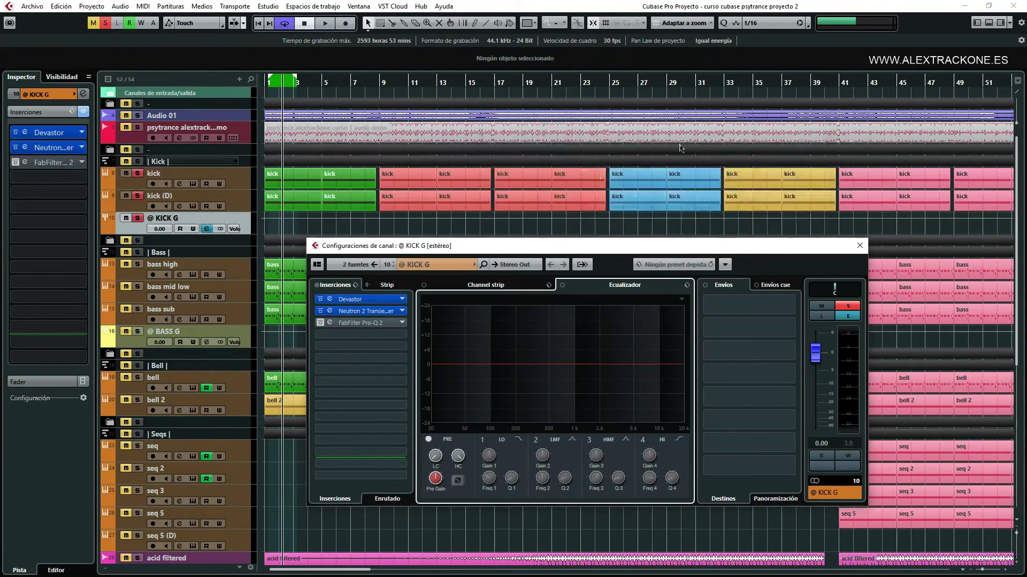
left_click(363, 311)
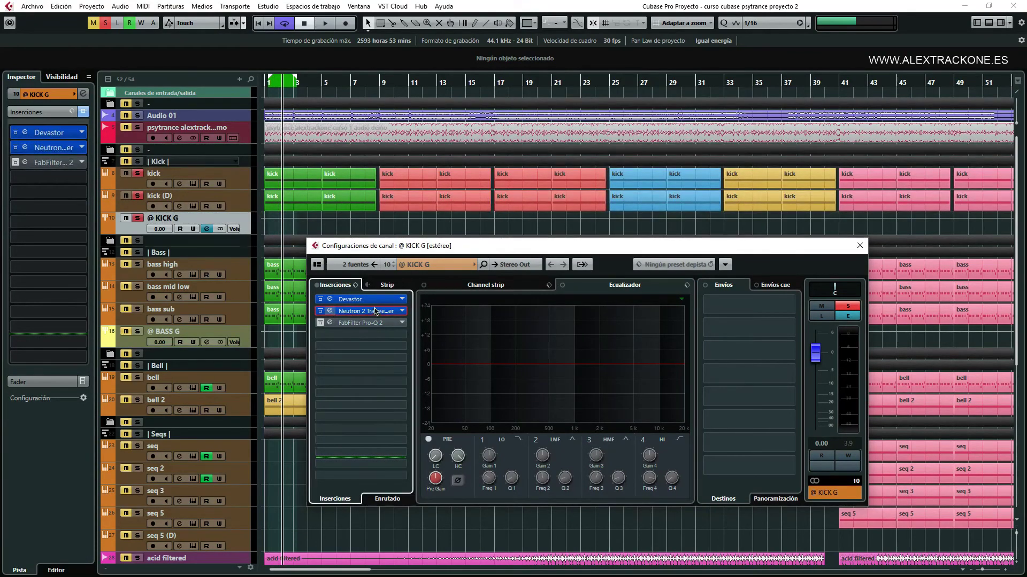
left_click_drag(622, 192, 521, 76)
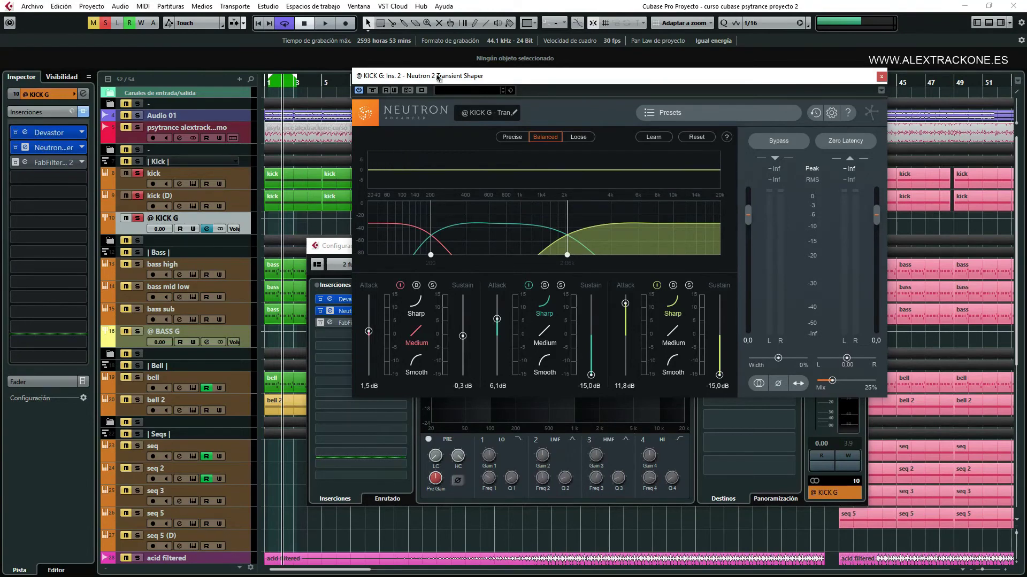
left_click_drag(439, 76, 501, 63)
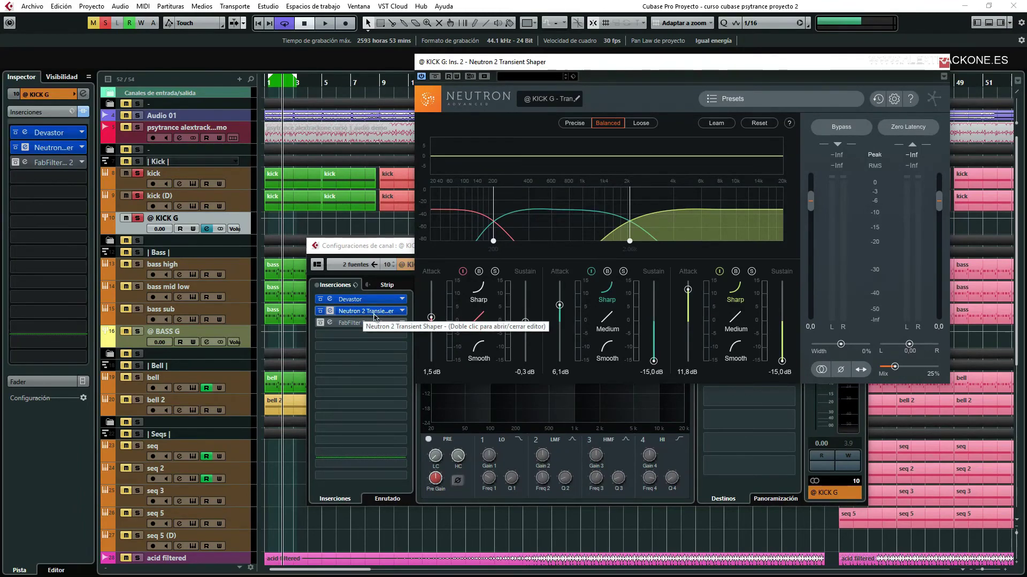
left_click_drag(632, 68, 622, 59)
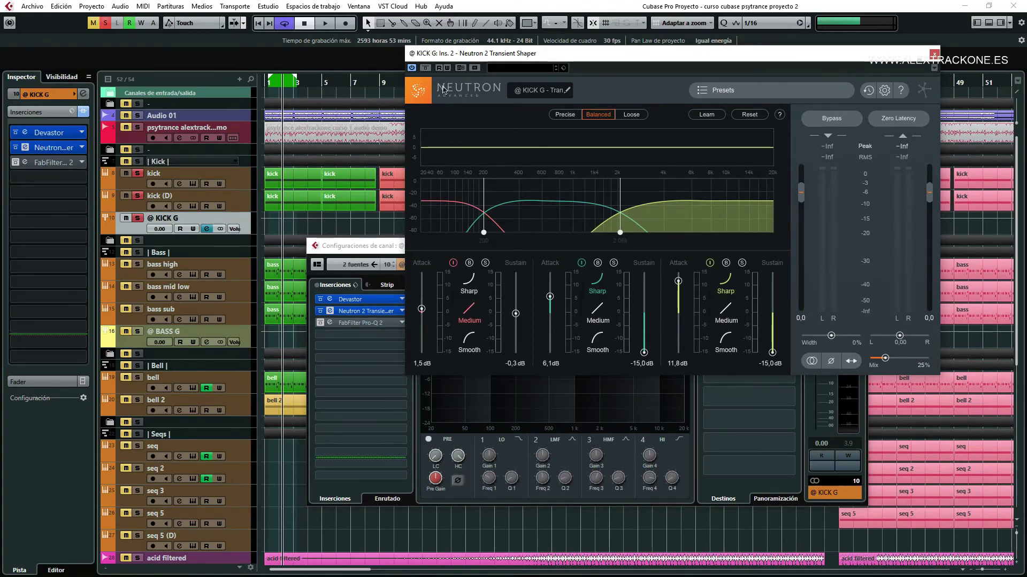
Play the kick loop while toggling the bypass of all @ KICK G inserts to compare the processed and unprocessed sound
left_click(84, 112)
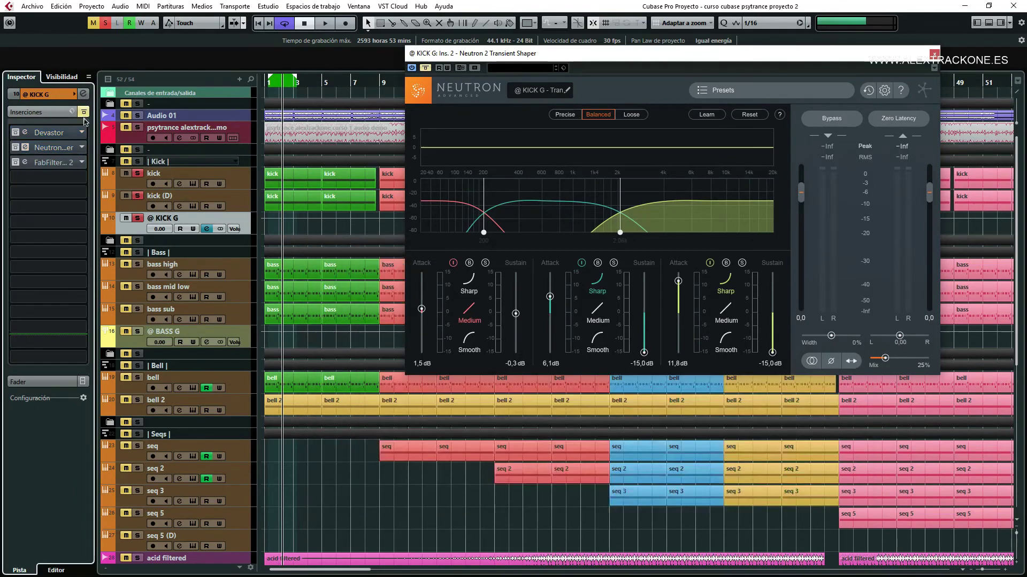
key("space")
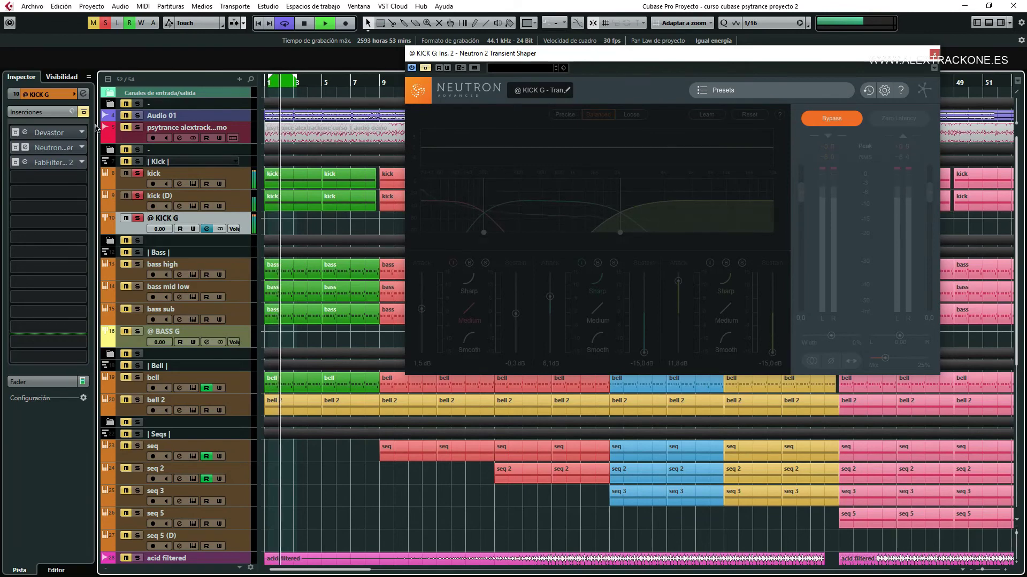
left_click(83, 112)
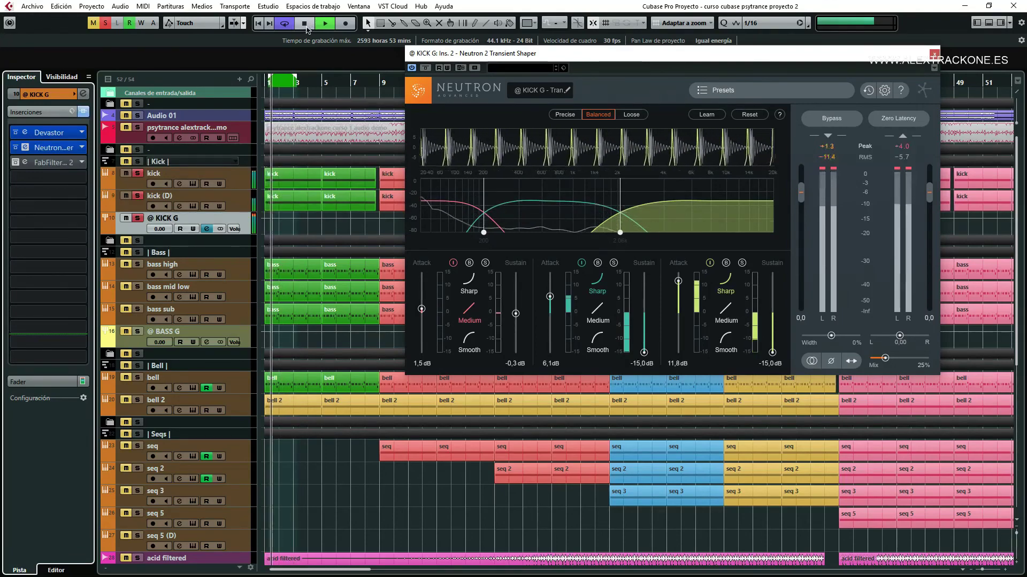
left_click(83, 111)
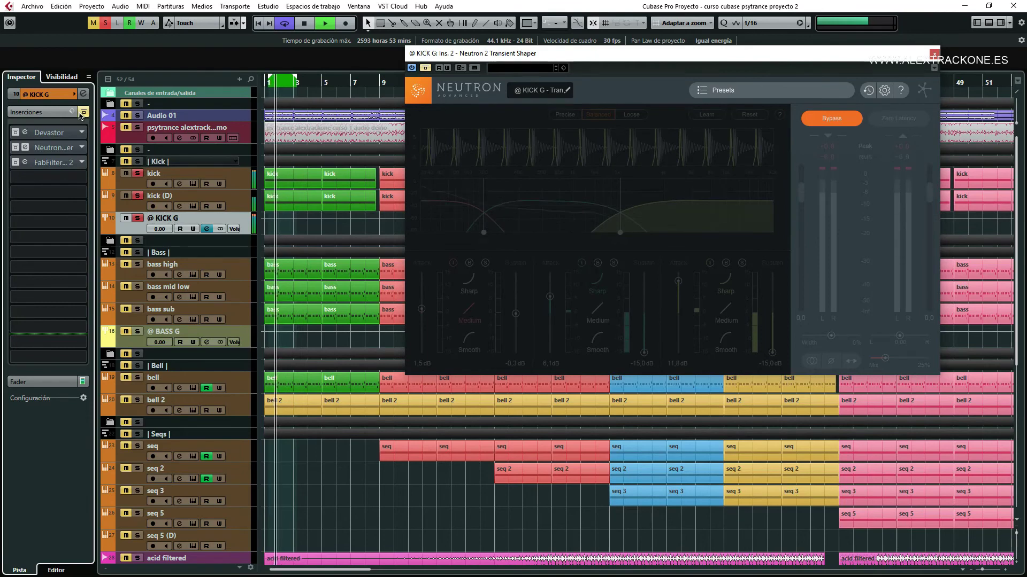
Compare the looping kick again with all @ KICK G inserts bypassed and active, leaving them active, and stop playback
left_click(935, 53)
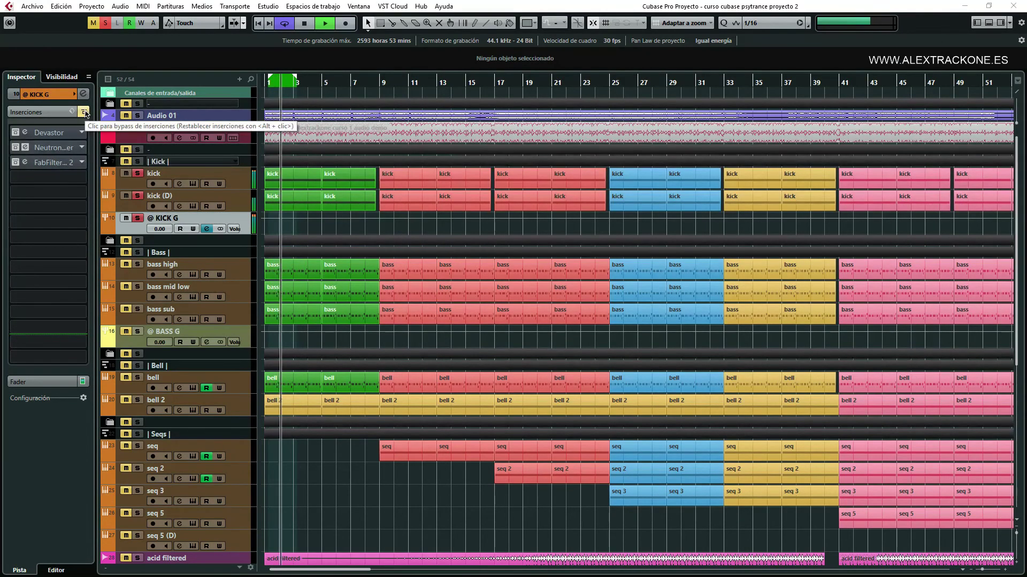
left_click(85, 112)
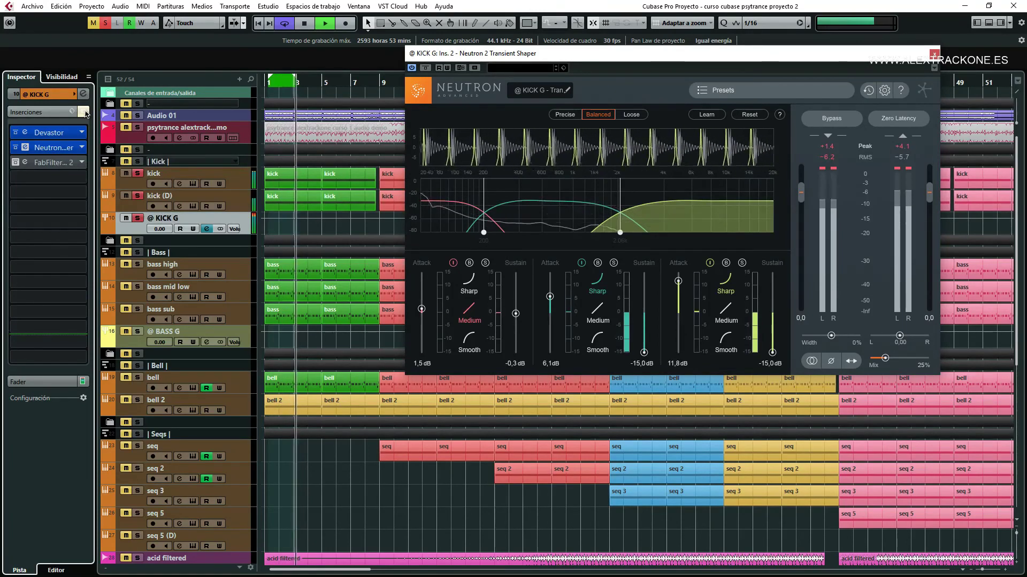
left_click(84, 112)
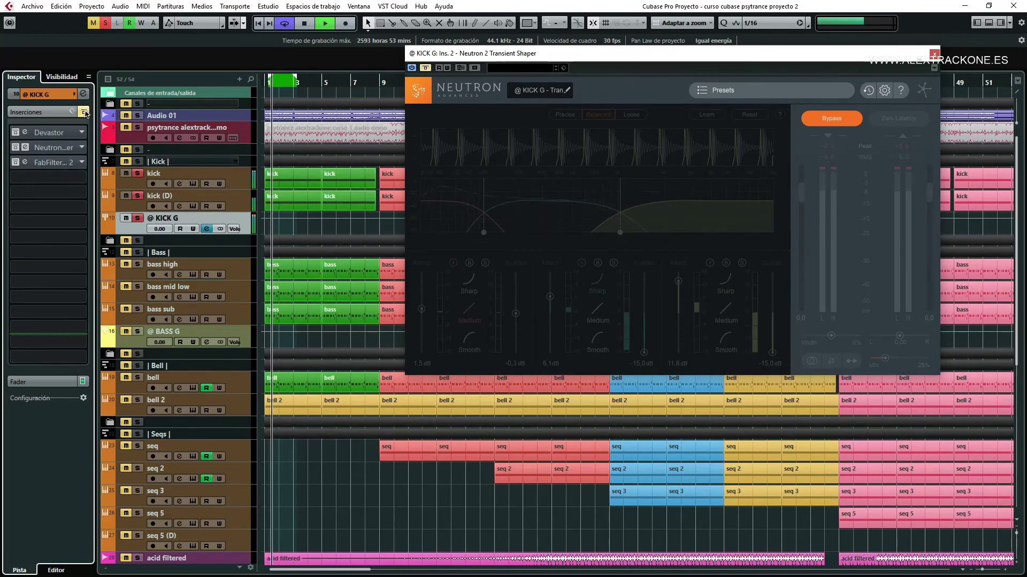
left_click(85, 112)
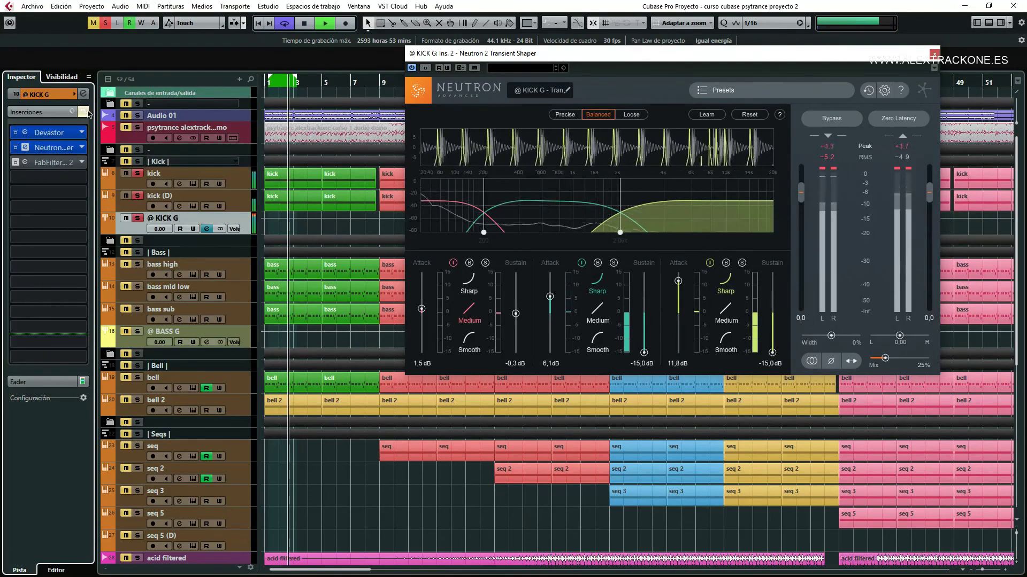
left_click(934, 54)
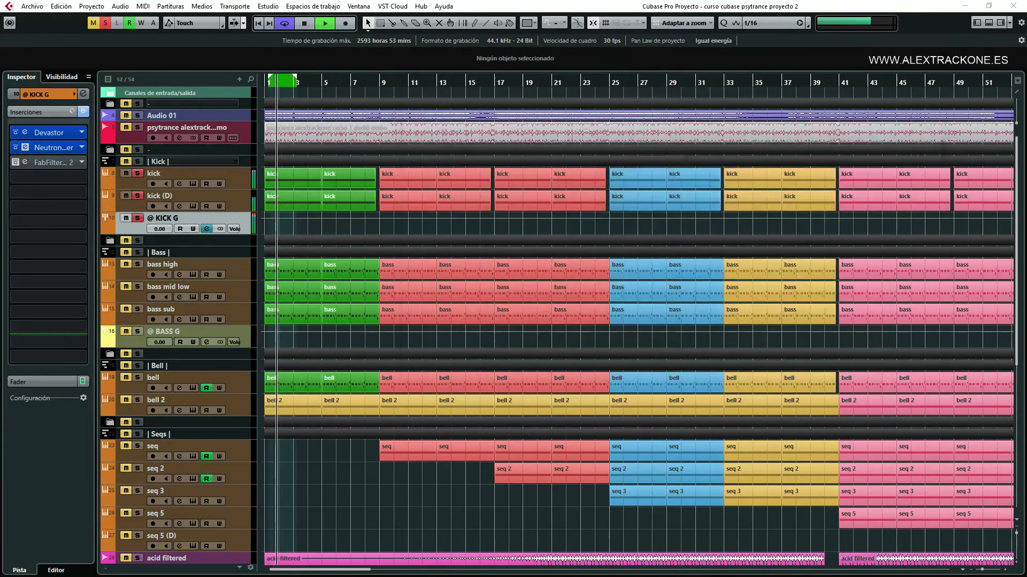
left_click(380, 226)
key("space")
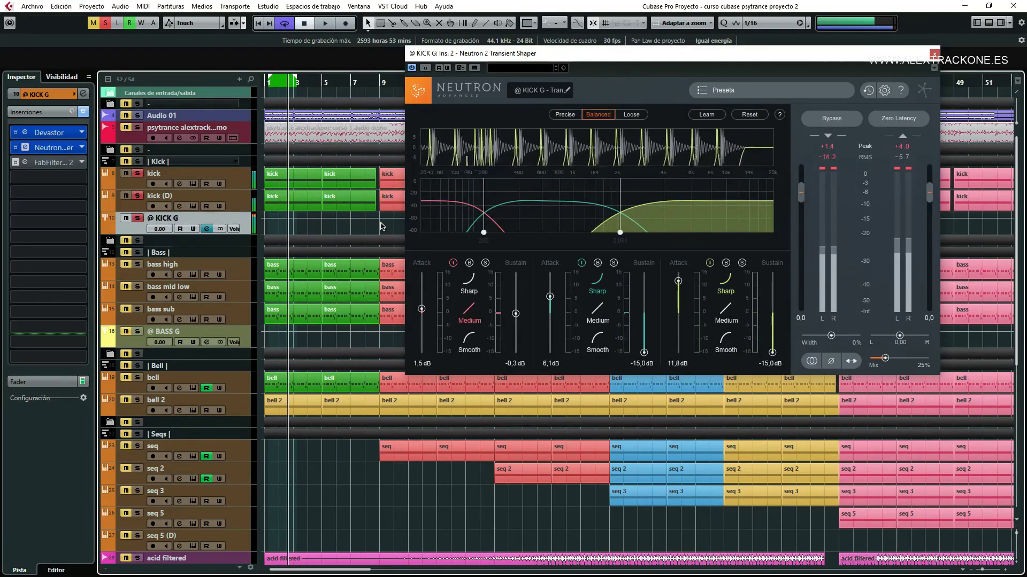